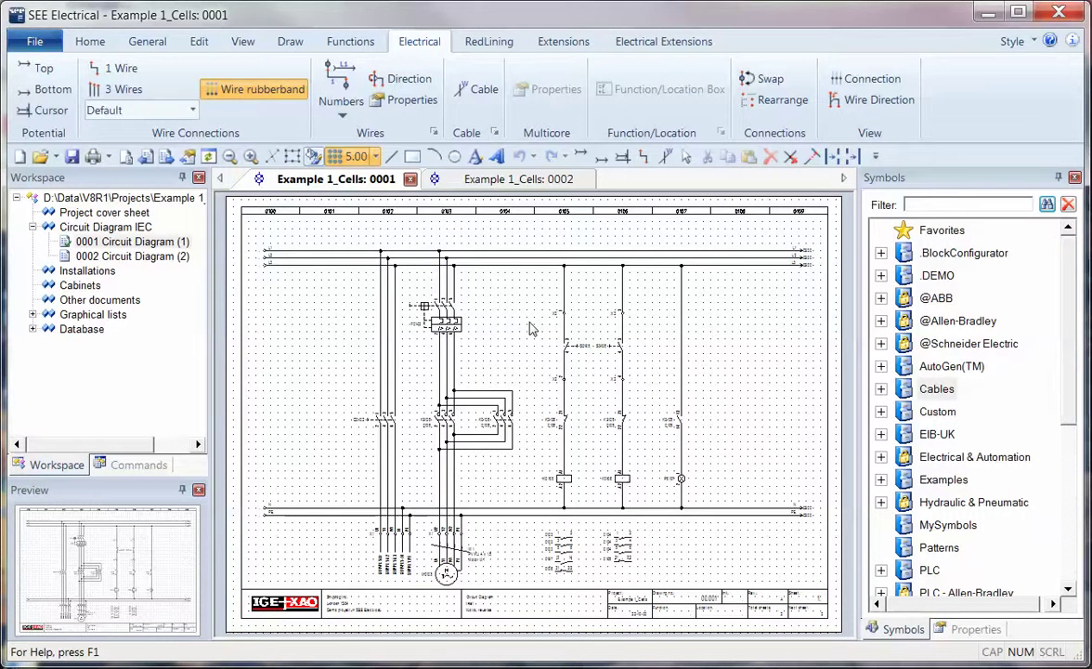
# - Zoom in on the F0103 overload relay and the K0105/K0106 contacts
pyautogui.scroll(5, 483, 362)
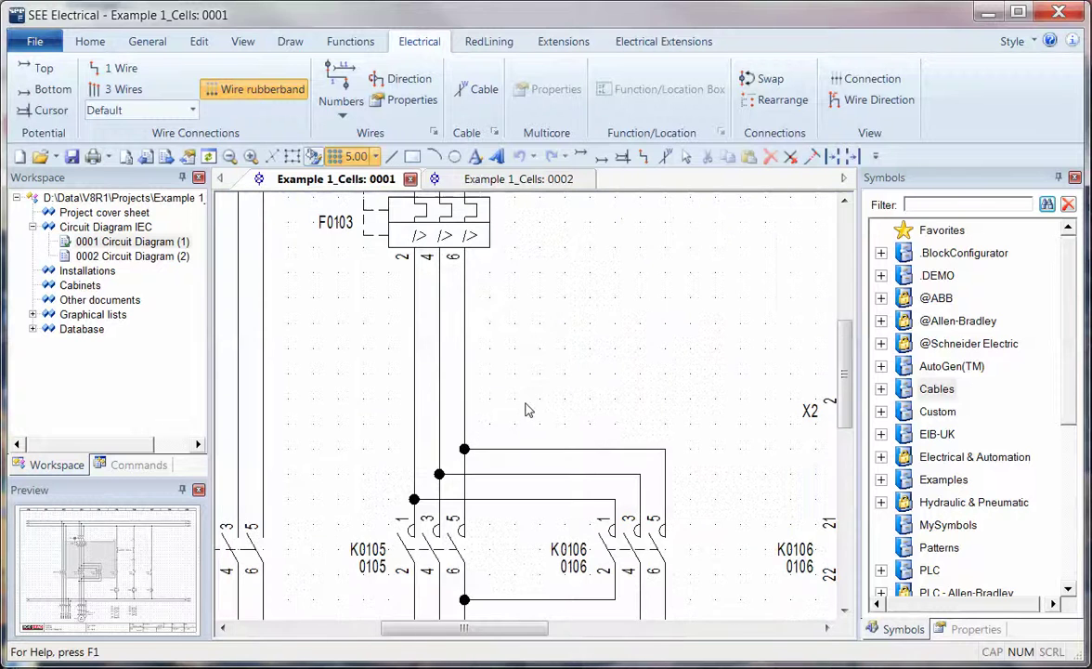
# - Set Lockwire to On for the wire below terminal 2 of F0103
pyautogui.click(415, 358)
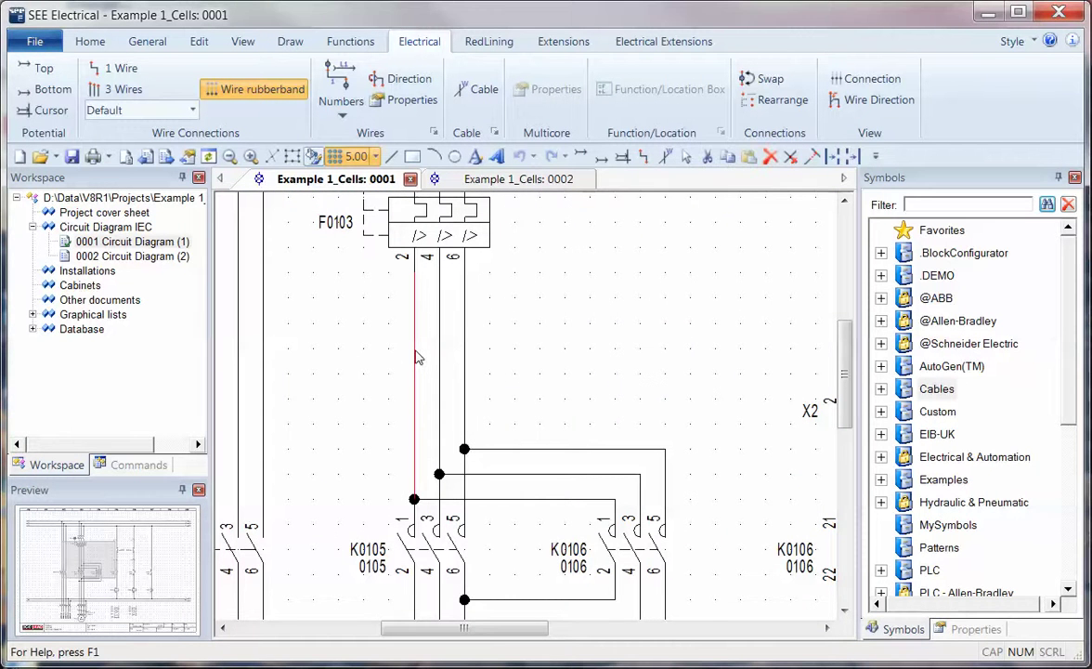
pyautogui.click(975, 630)
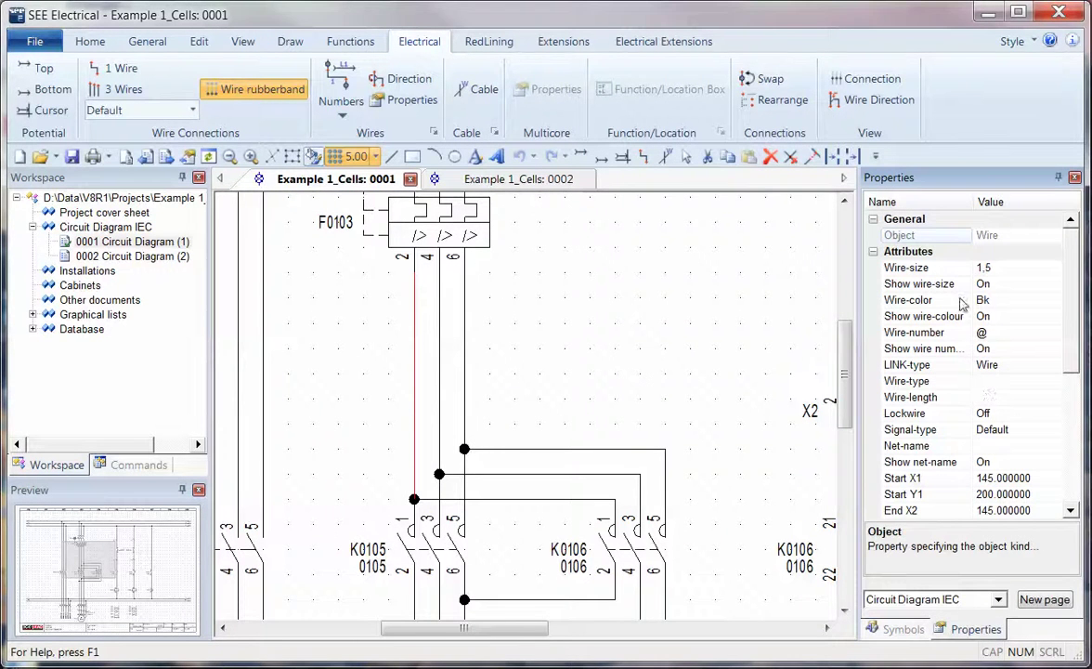
pyautogui.click(1020, 417)
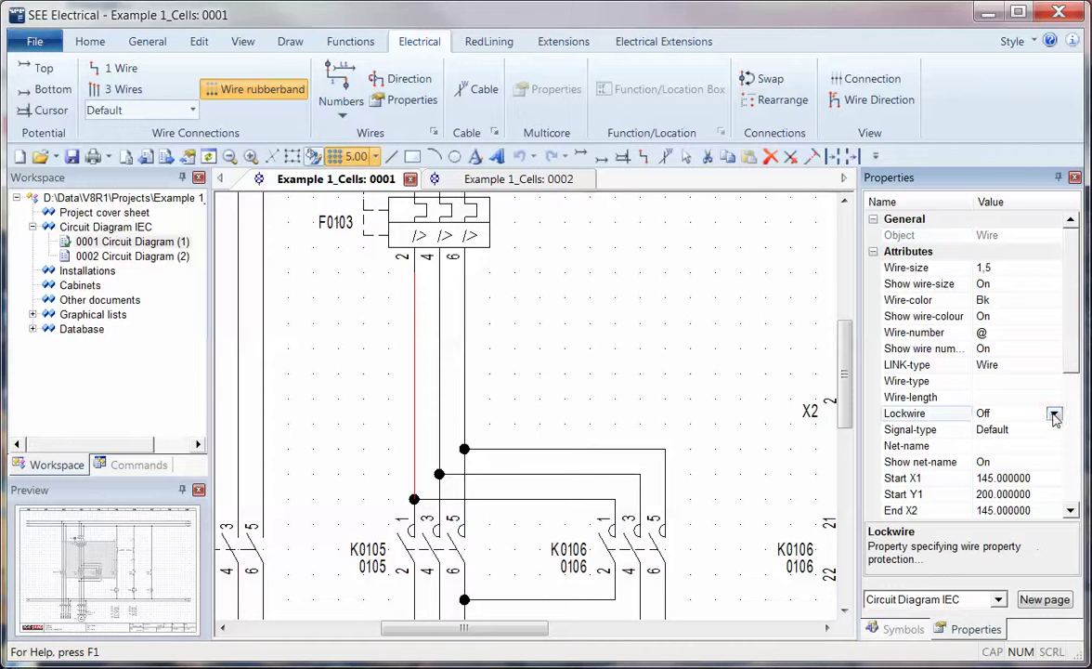
pyautogui.click(1054, 414)
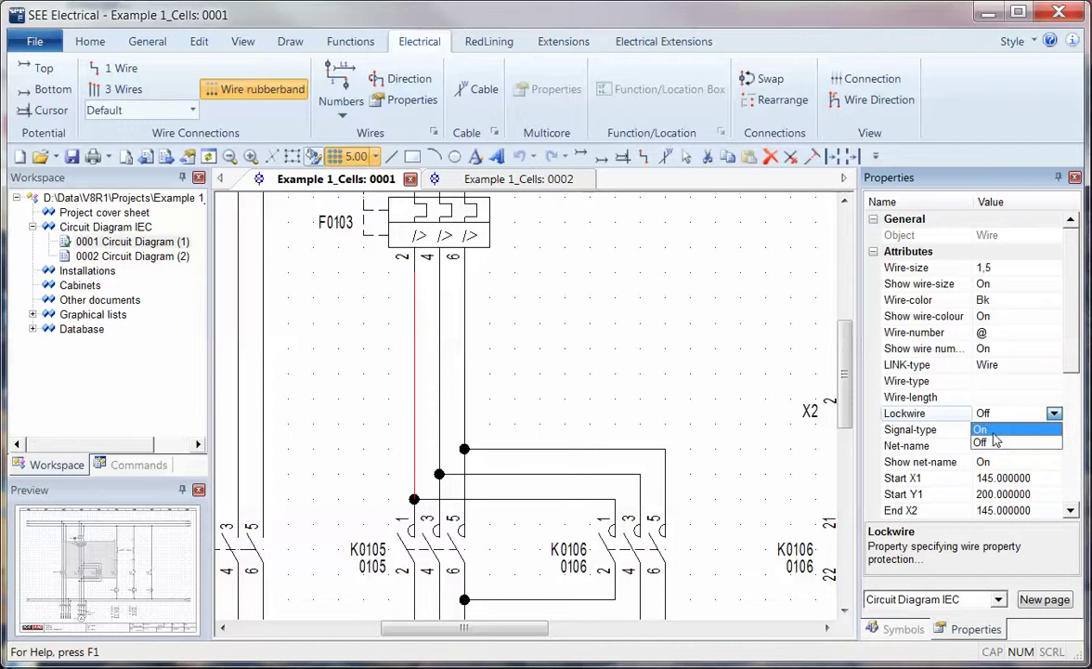
pyautogui.click(993, 431)
pyautogui.click(620, 386)
# - Set Lockwire to On for all three wires below F0103 together
pyautogui.moveTo(593, 353); pyautogui.dragTo(327, 370)
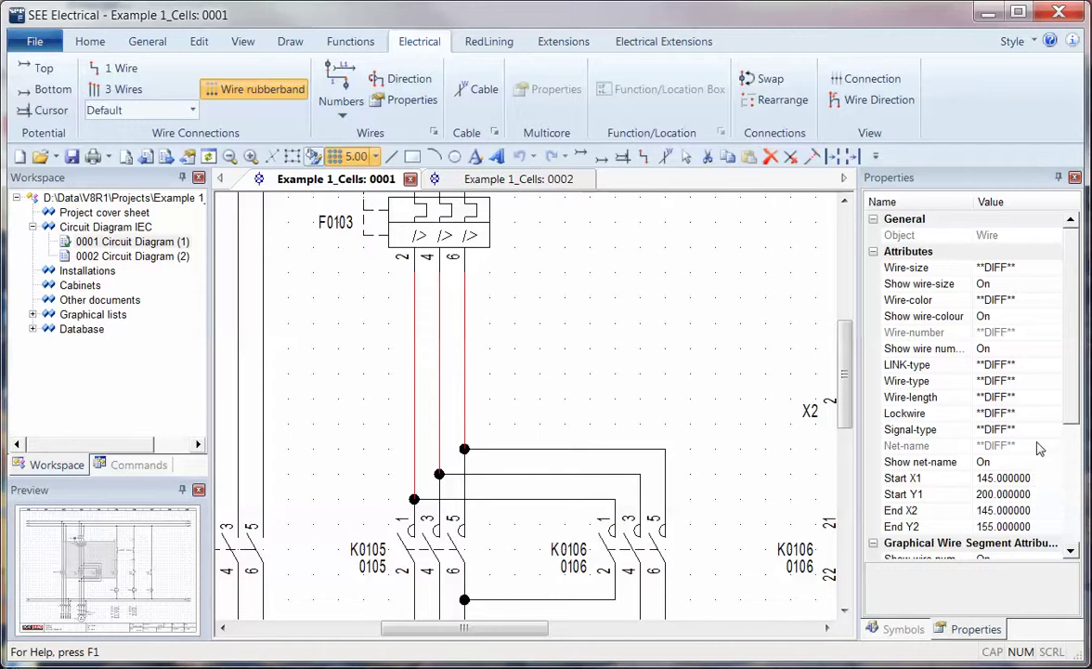
pyautogui.click(1048, 415)
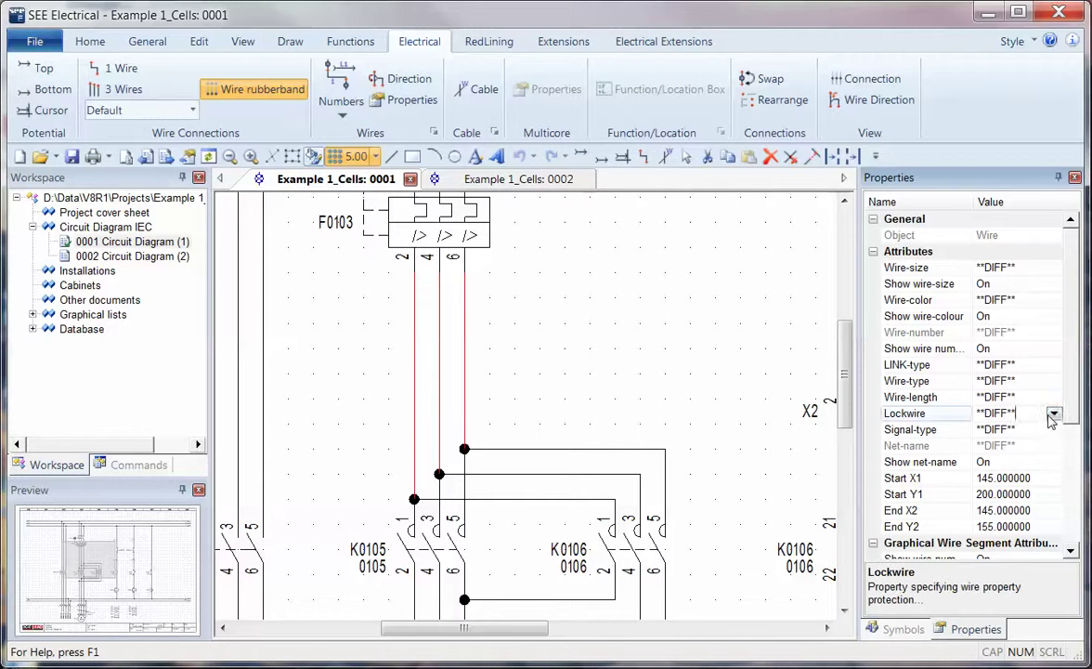
pyautogui.click(1055, 414)
pyautogui.click(992, 432)
pyautogui.click(587, 332)
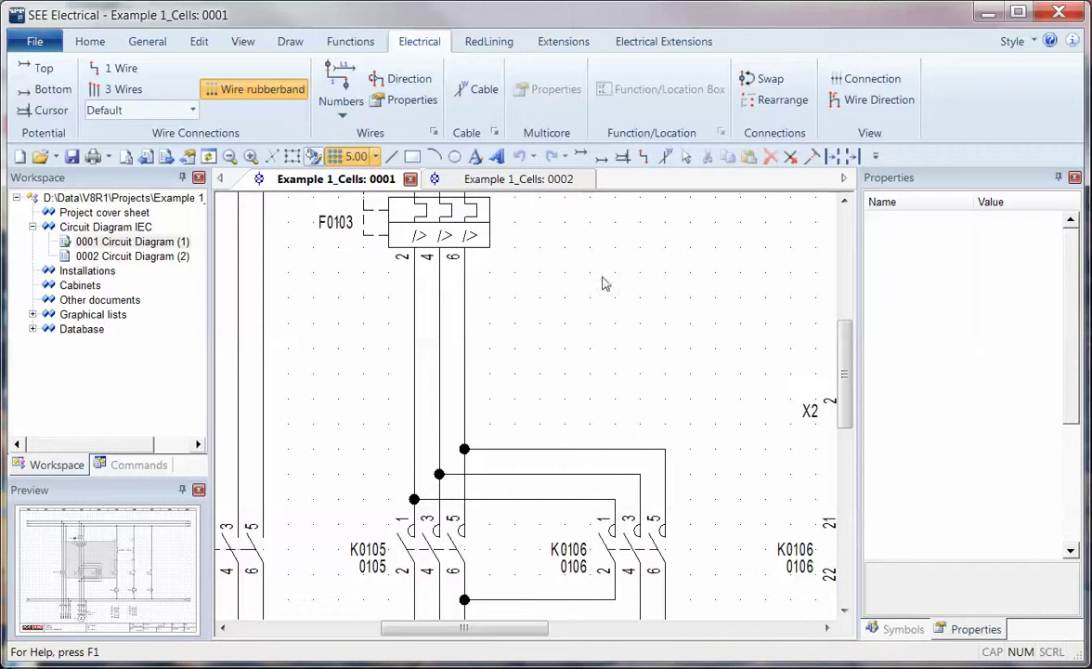
pyautogui.click(349, 89)
# - Generate wire numbers on all signals and check the numbered diagram
pyautogui.click(370, 135)
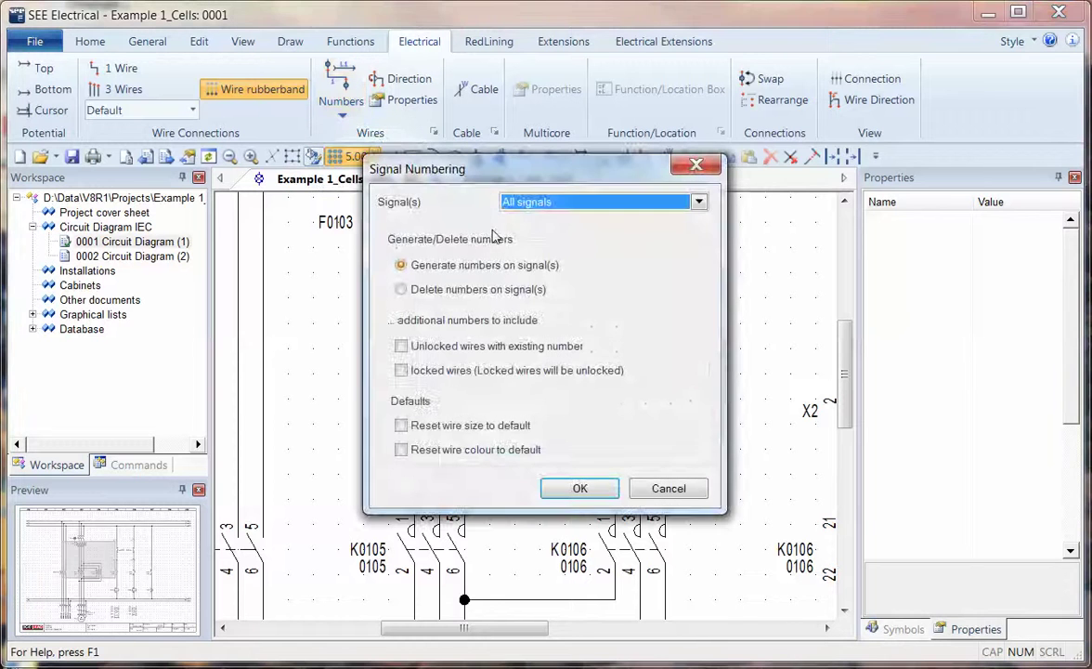
pyautogui.click(576, 486)
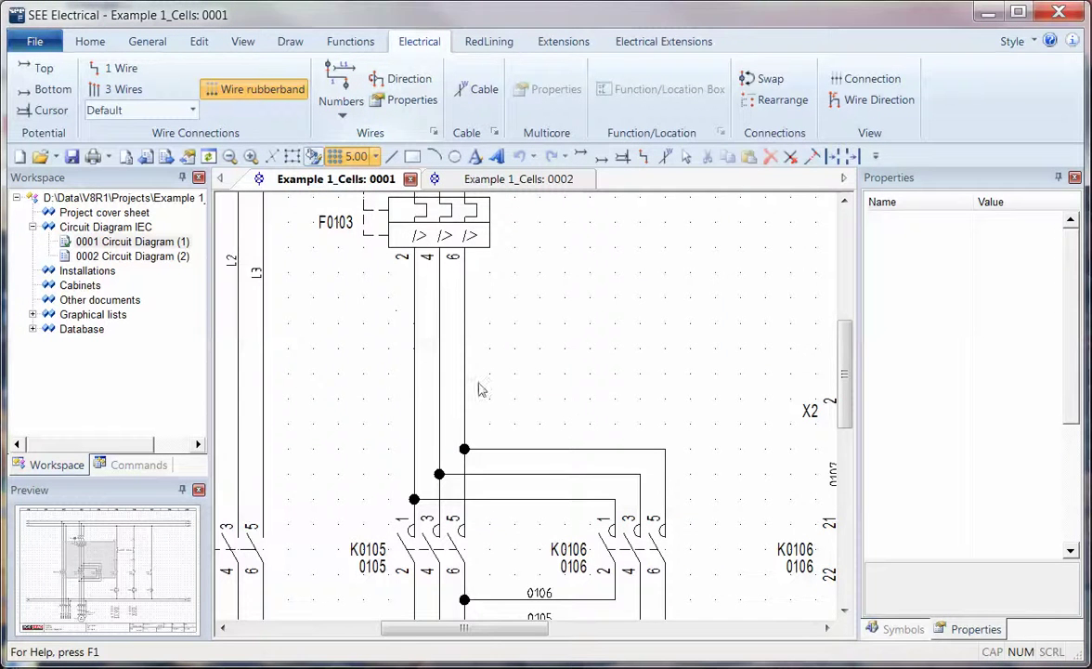
pyautogui.scroll(-5, 558, 437)
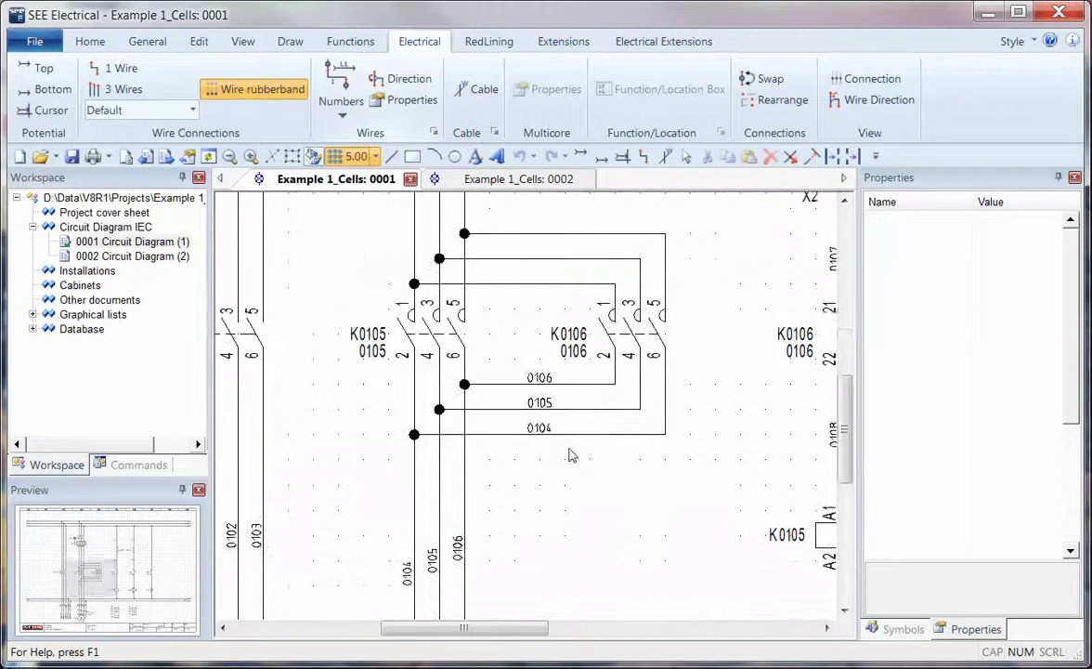
pyautogui.scroll(4, 571, 455)
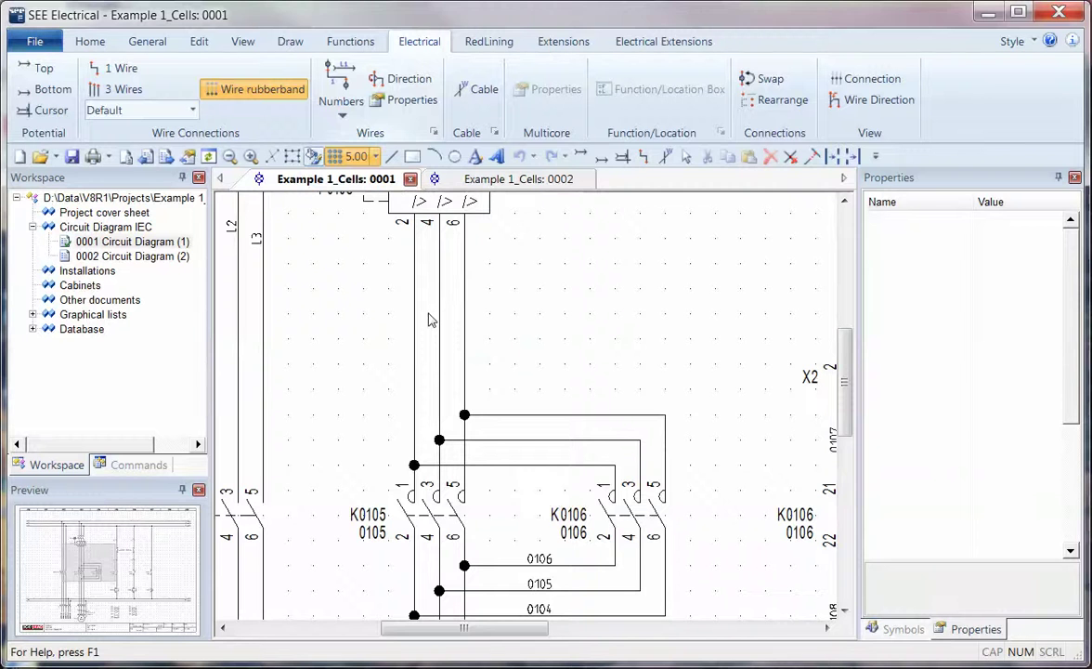
pyautogui.scroll(-1, 553, 362)
pyautogui.scroll(3, 416, 316)
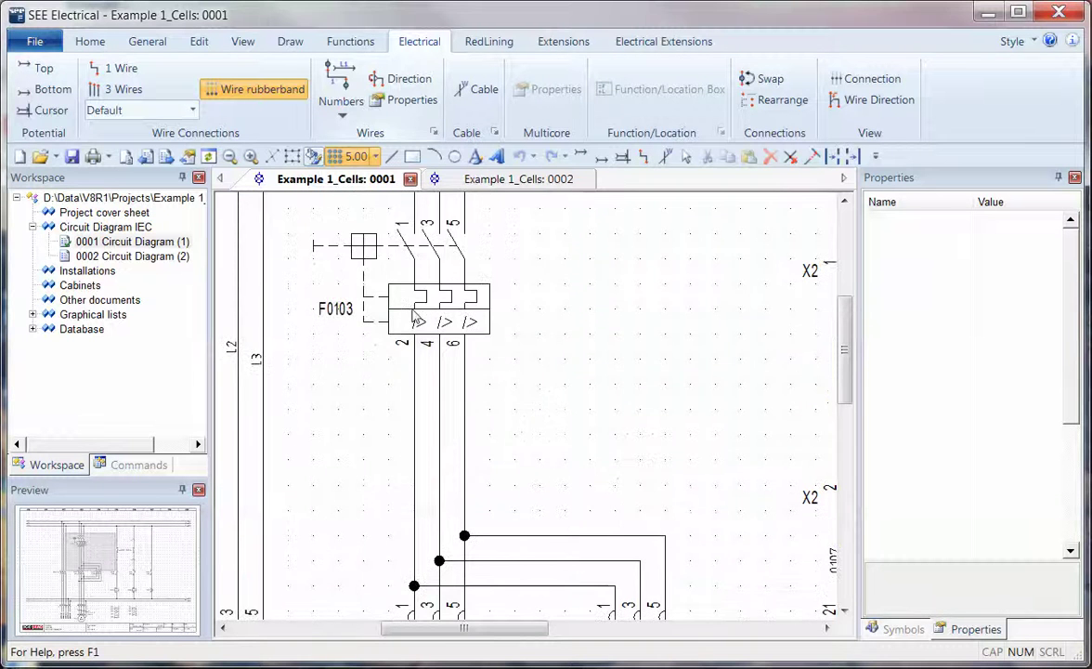
pyautogui.doubleClick(415, 316)
# - Set the F0103 relay's Name locked property to Locked fully and apply it
pyautogui.moveTo(244, 134); pyautogui.dragTo(532, 119)
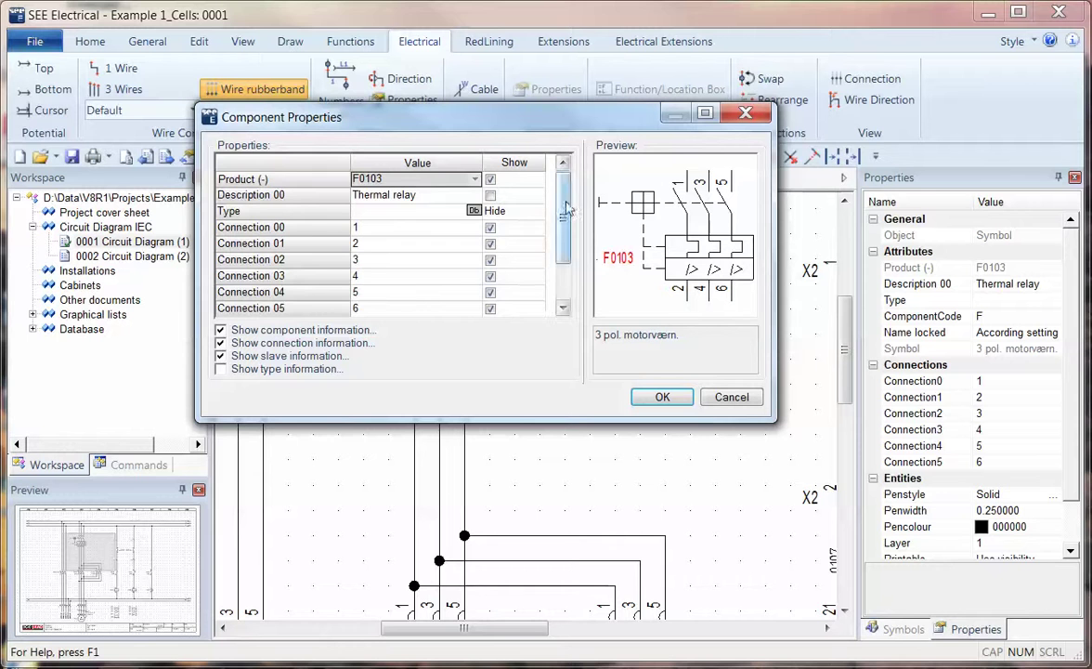
pyautogui.scroll(-1, 521, 204)
pyautogui.click(473, 295)
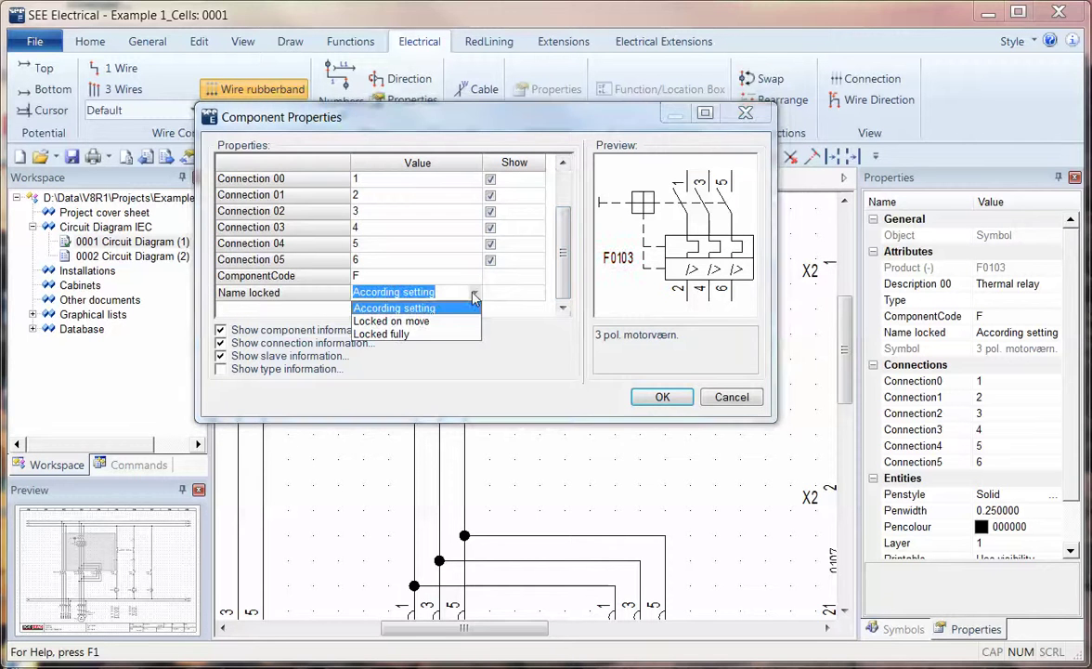
pyautogui.click(383, 334)
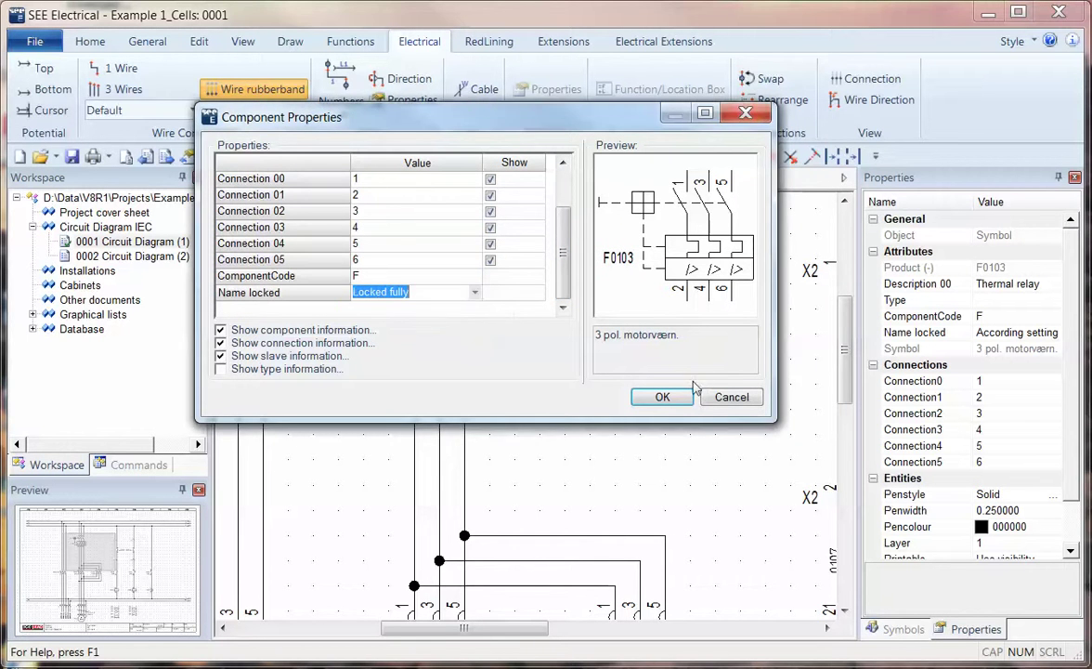
pyautogui.click(662, 397)
pyautogui.scroll(-3, 557, 374)
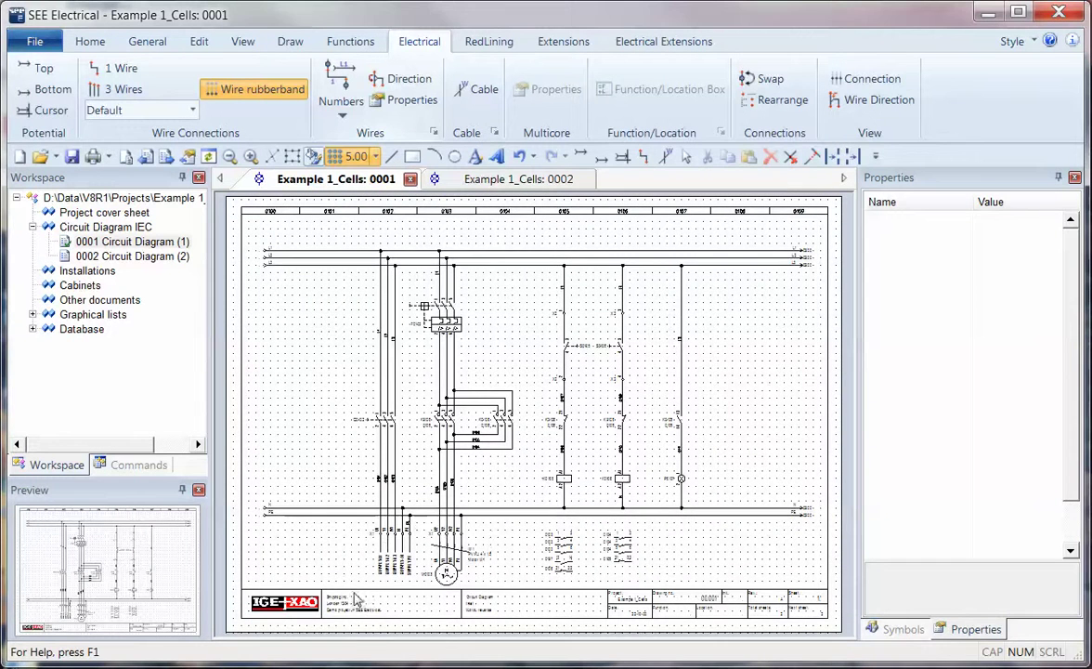
# - Move the left part of the circuit a little to the left
pyautogui.moveTo(350, 595); pyautogui.dragTo(546, 251)
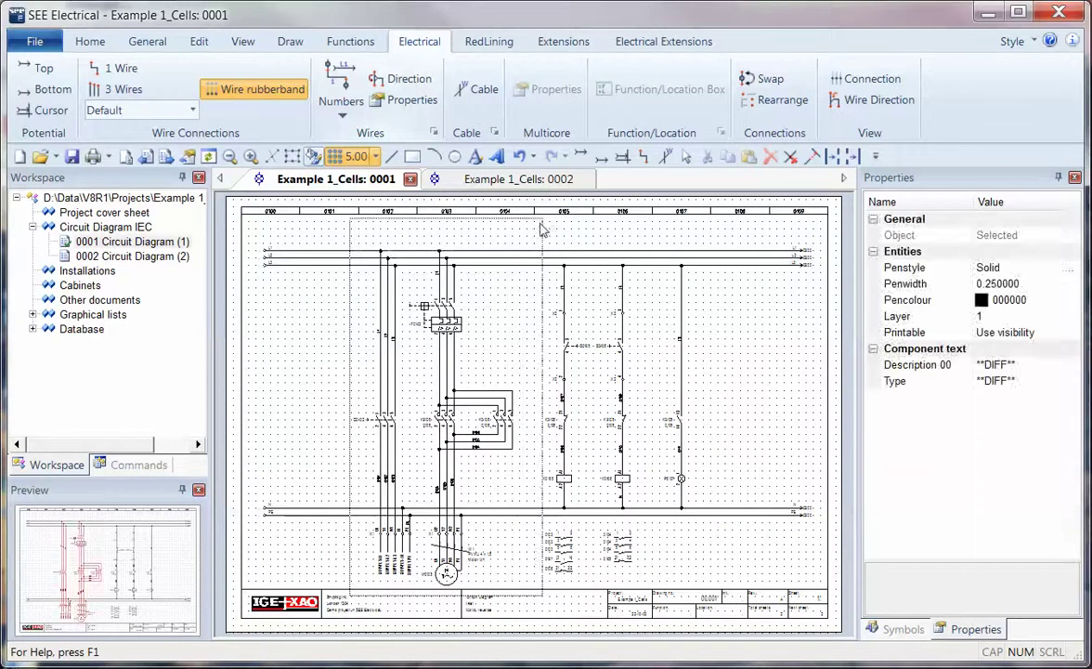
pyautogui.scroll(3, 525, 409)
pyautogui.scroll(-2, 526, 411)
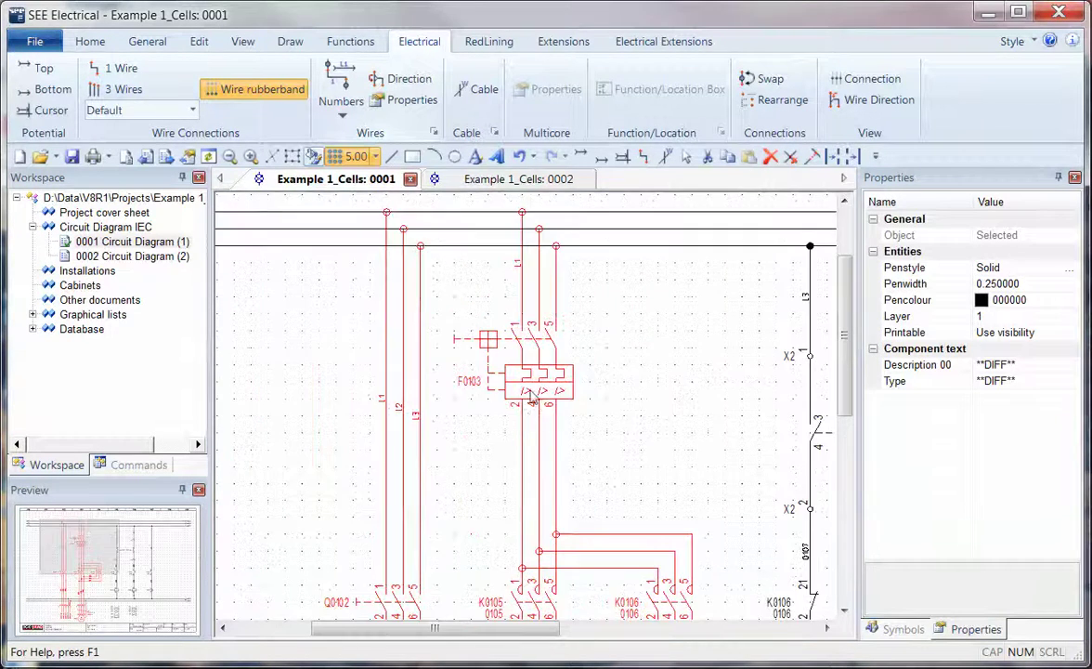
pyautogui.moveTo(537, 411); pyautogui.dragTo(433, 420)
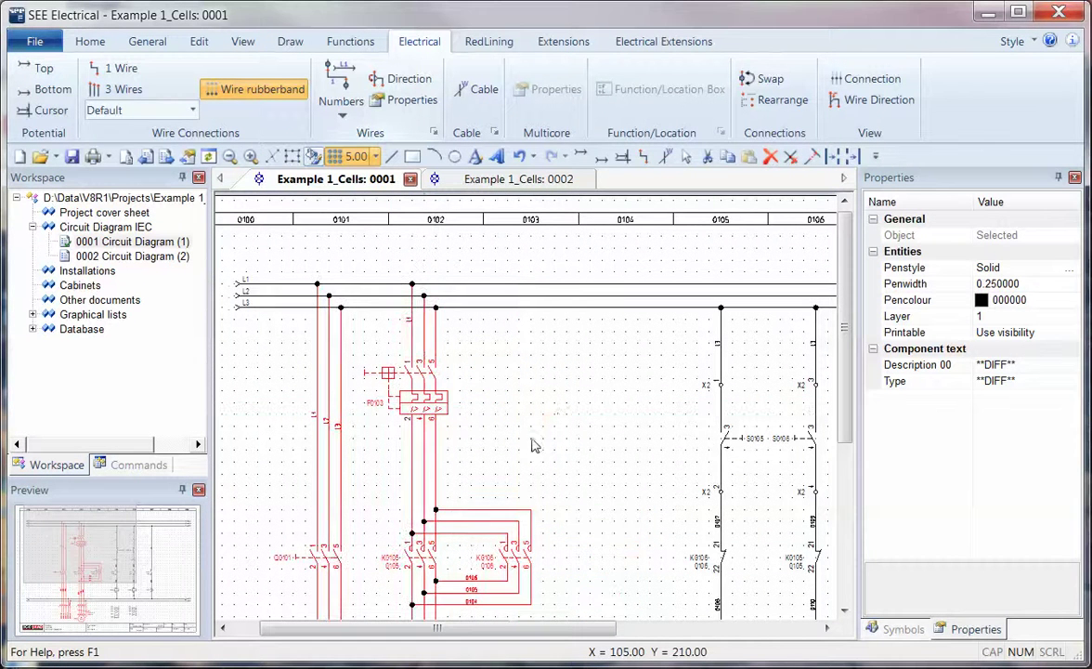
pyautogui.press('Escape')
# - Zoom out until all of sheet 0001 and its title block are visible
pyautogui.scroll(3, 279, 580)
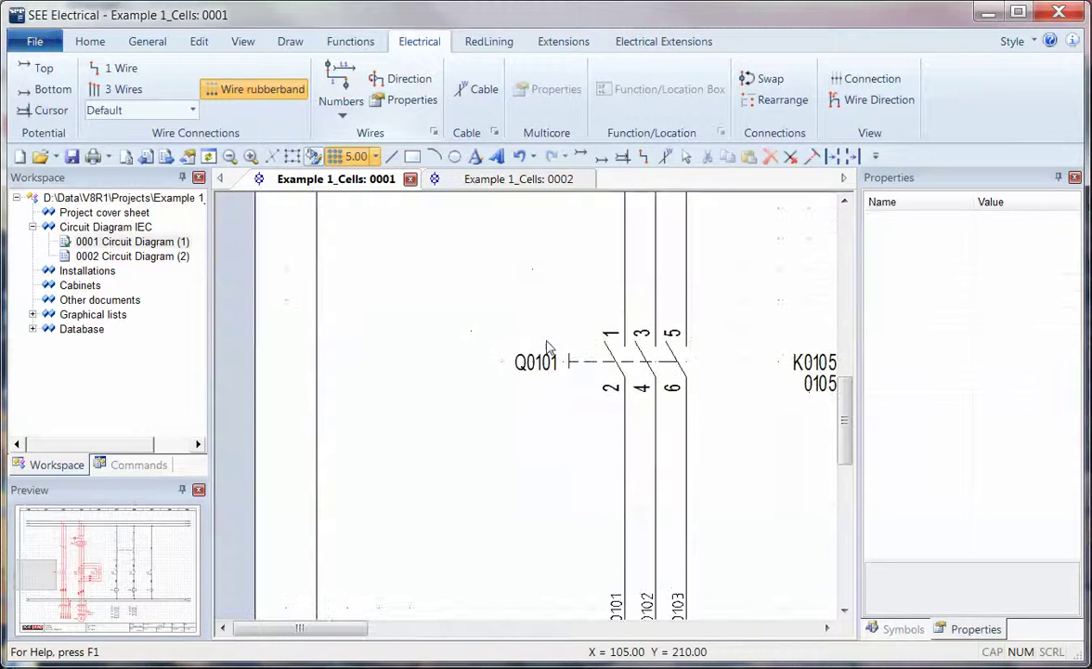
pyautogui.scroll(2, 553, 359)
pyautogui.scroll(6, 555, 359)
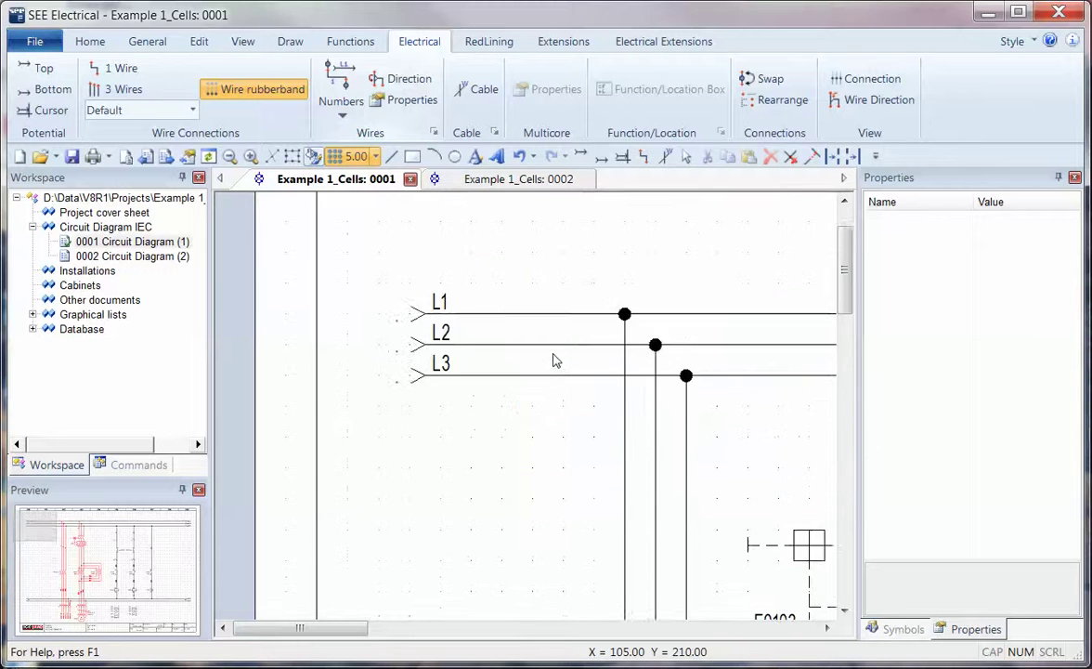
pyautogui.scroll(-1, 639, 475)
pyautogui.moveTo(363, 628); pyautogui.dragTo(446, 611)
pyautogui.scroll(-1, 446, 610)
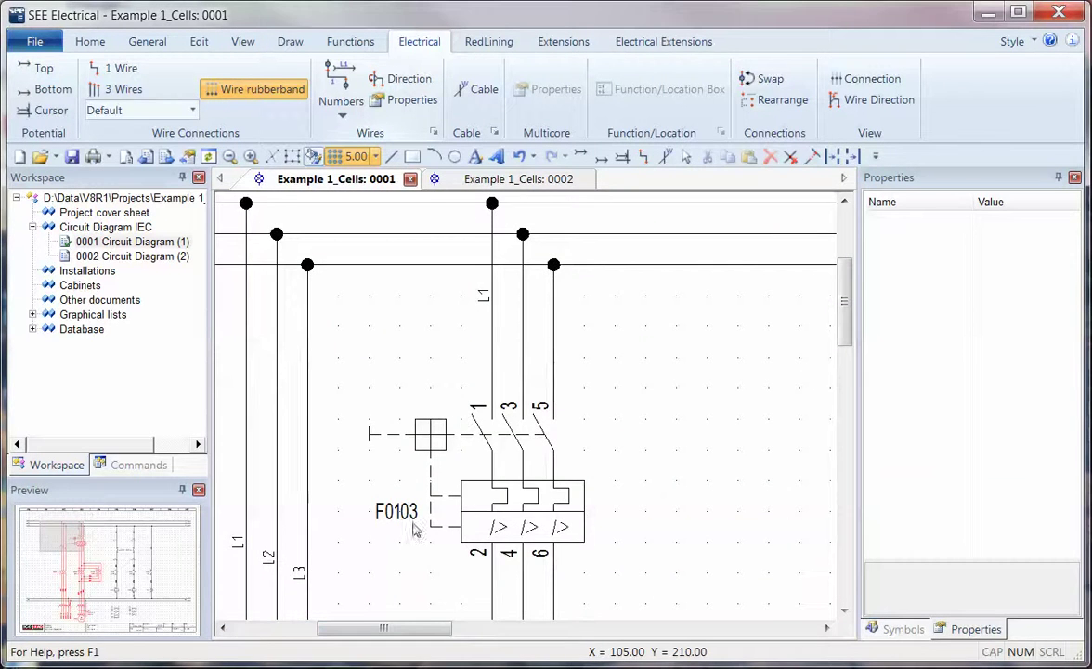
pyautogui.scroll(-1, 510, 416)
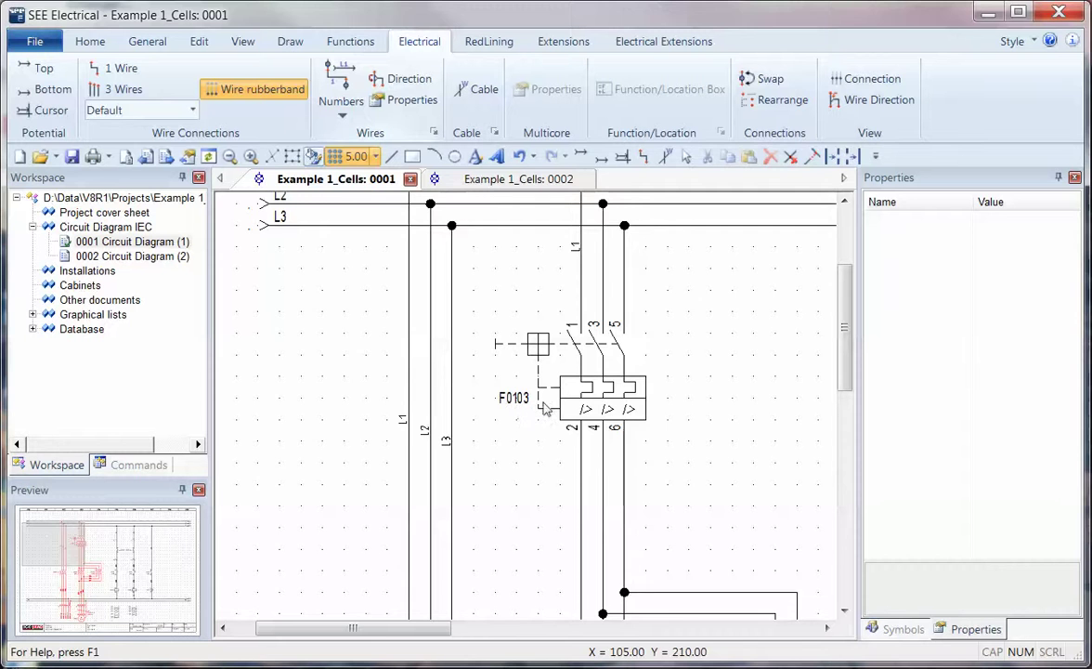
pyautogui.scroll(3, 547, 409)
pyautogui.scroll(-2, 691, 451)
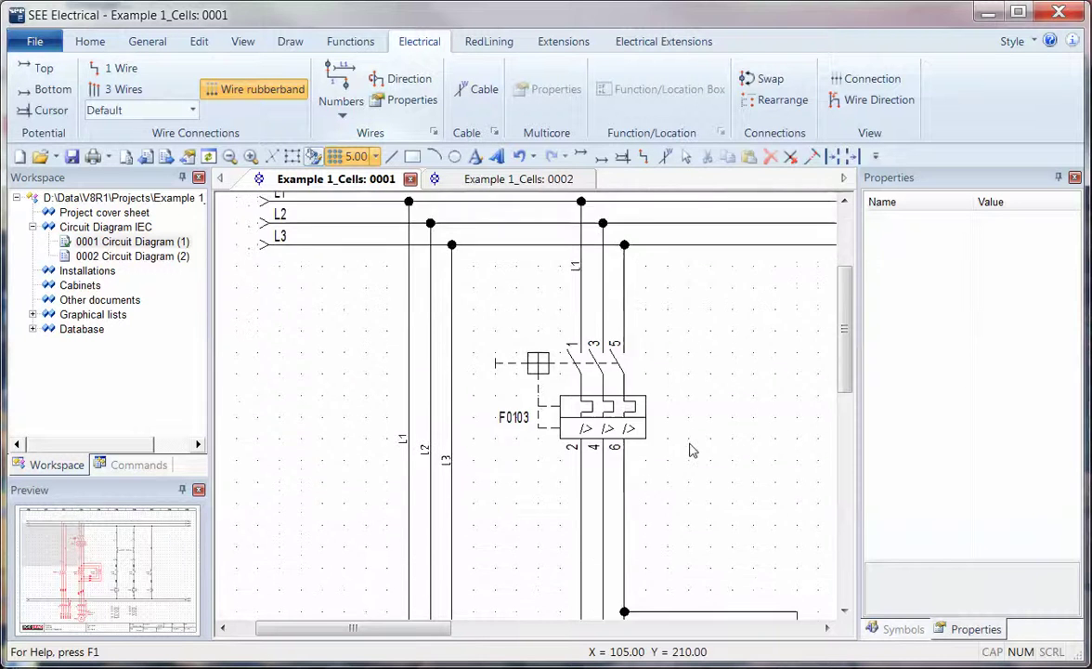
pyautogui.scroll(-2, 691, 450)
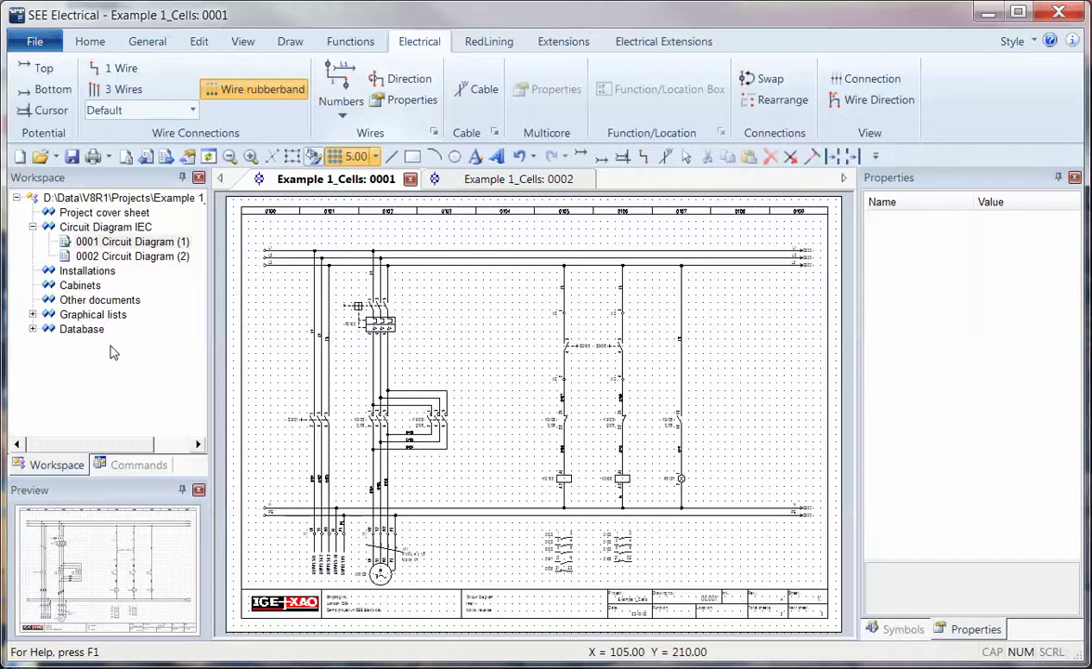
# - Open the project's Product database editor and widen its value column
pyautogui.click(32, 330)
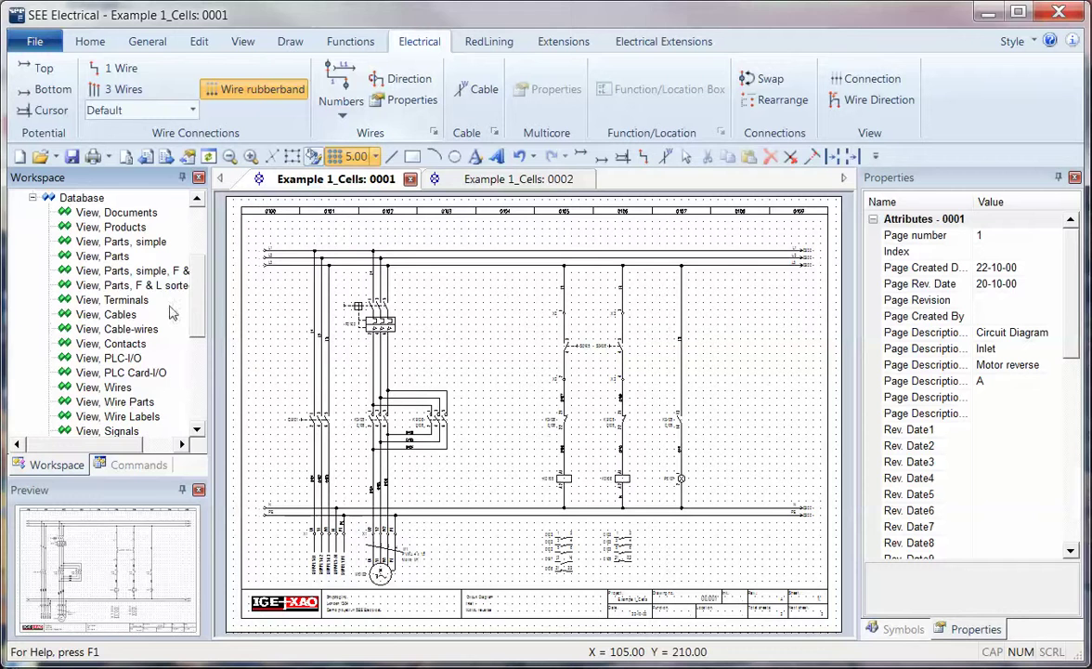
pyautogui.scroll(-5, 181, 278)
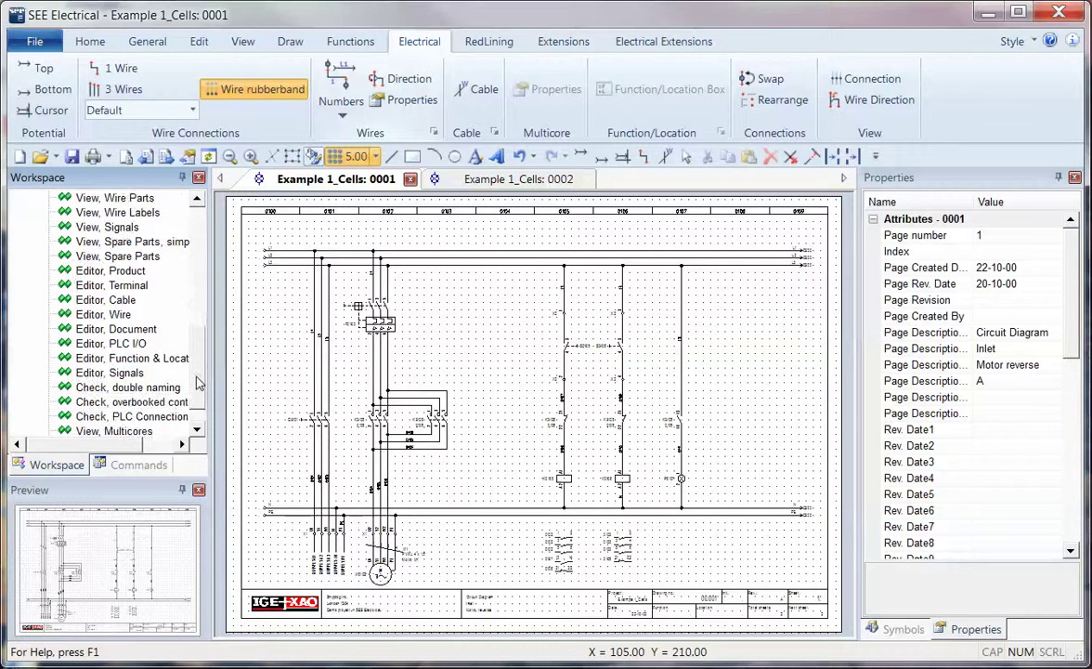
pyautogui.click(118, 273)
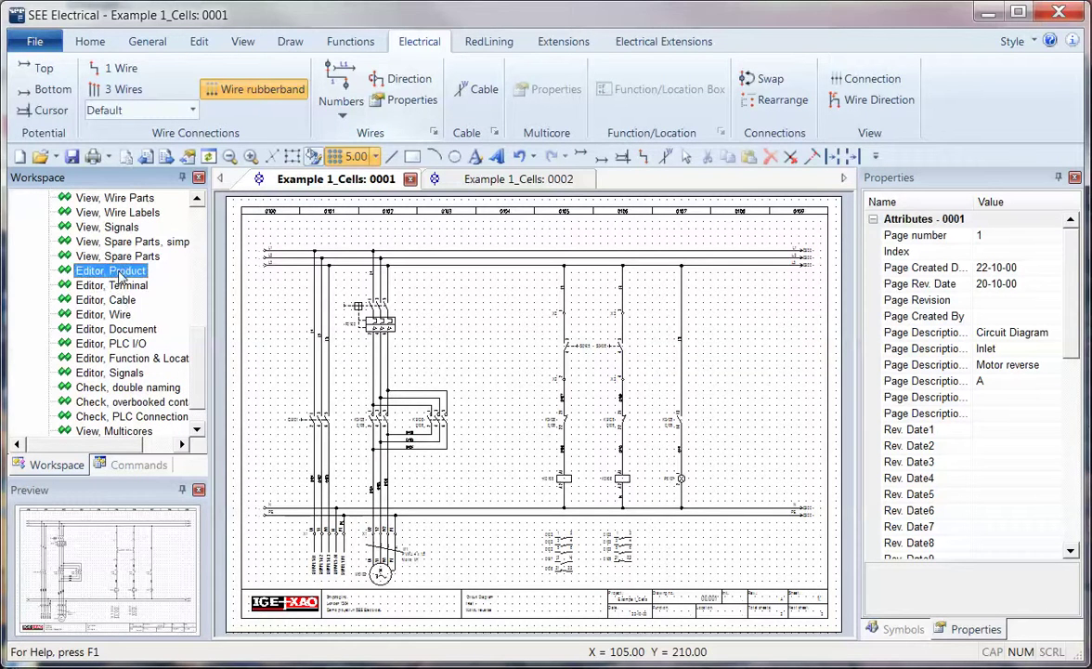
pyautogui.doubleClick(118, 273)
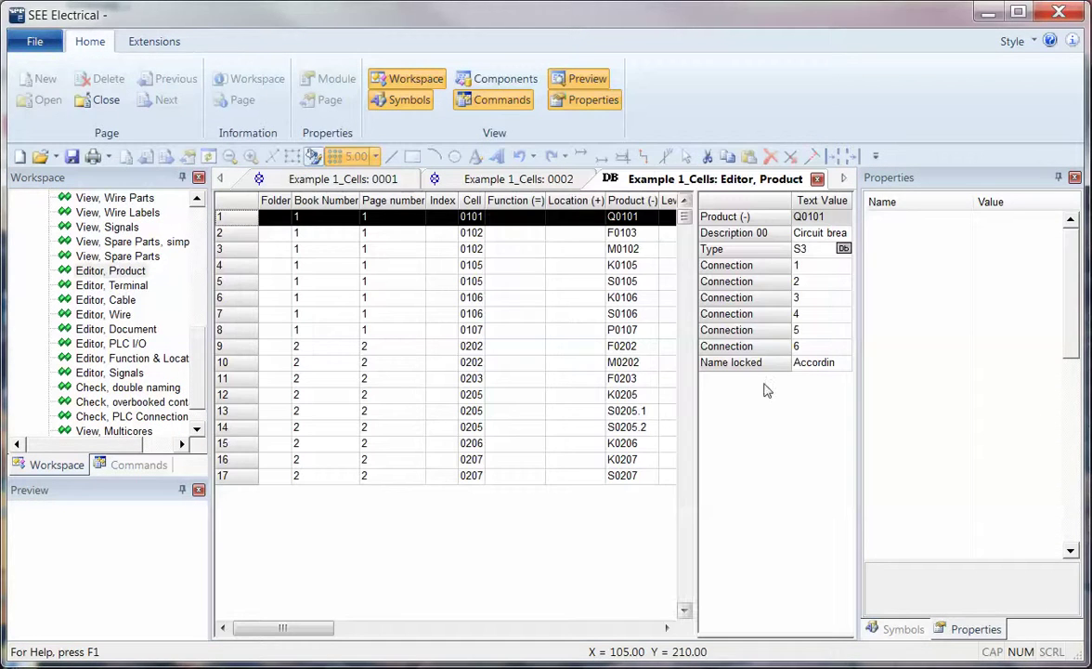
pyautogui.moveTo(693, 314); pyautogui.dragTo(635, 314)
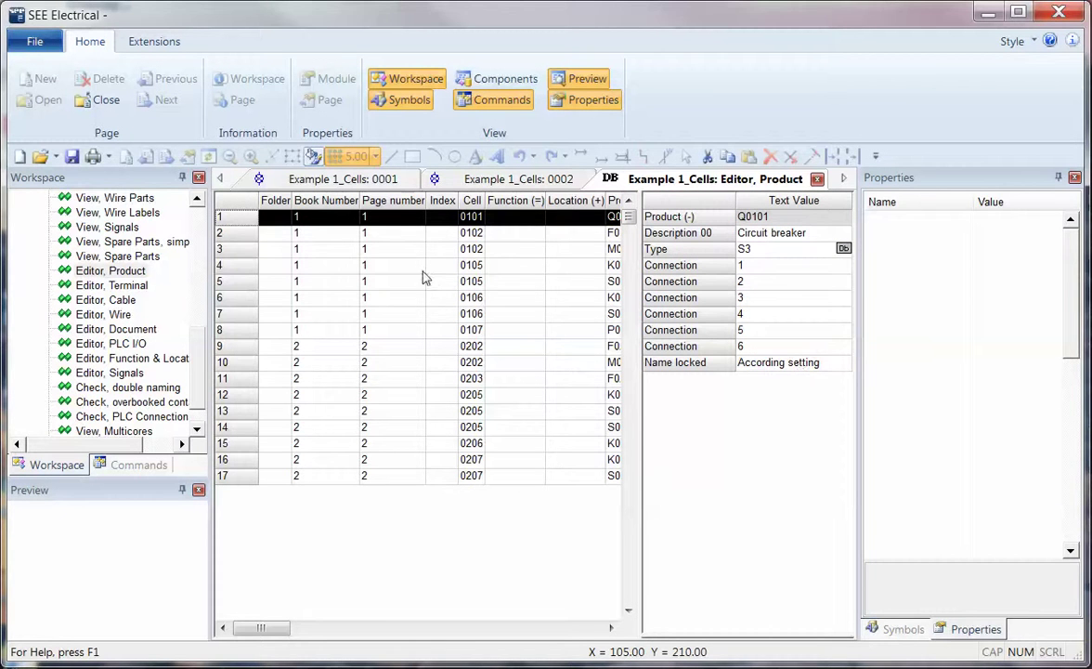
# - Set Name locked to Locked fully for every component in the Product editor
pyautogui.click(244, 206)
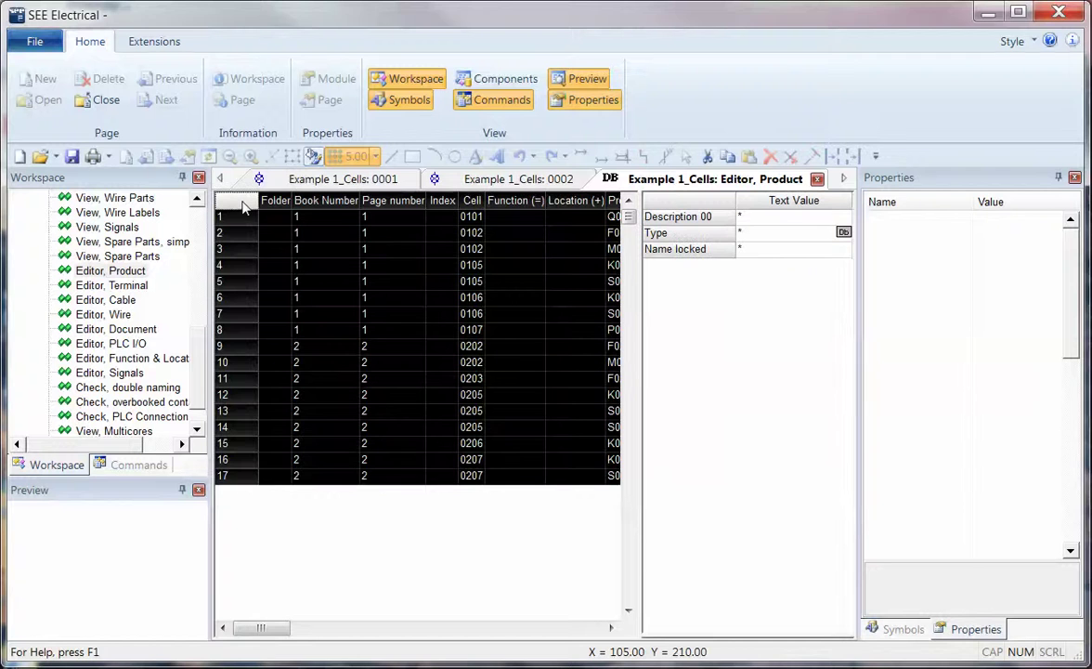
pyautogui.click(818, 251)
pyautogui.click(845, 250)
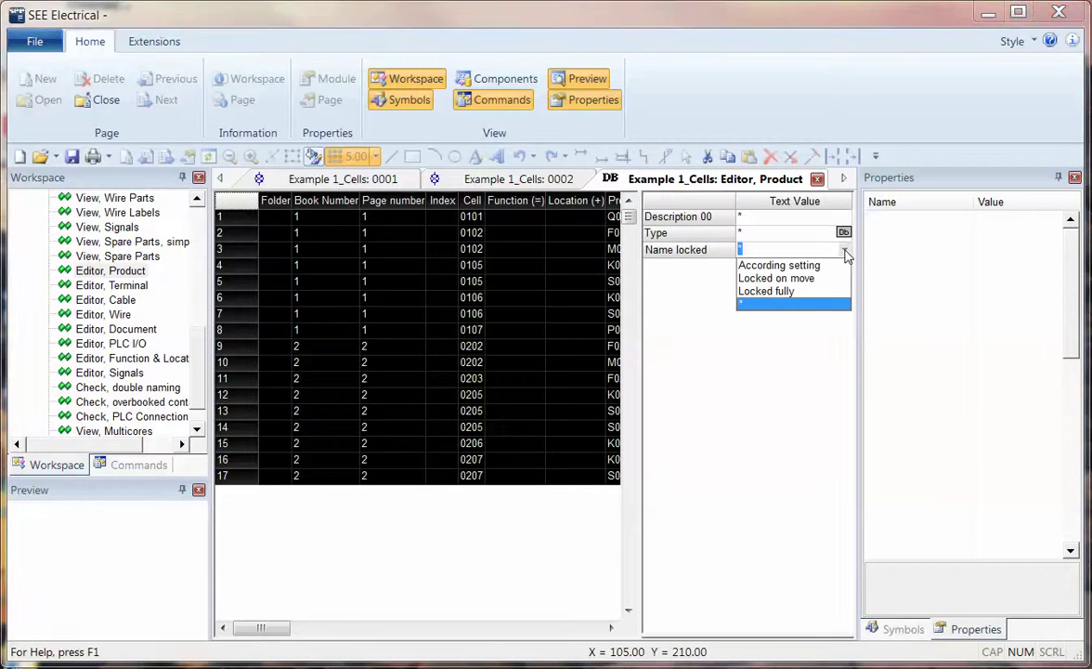
pyautogui.click(769, 292)
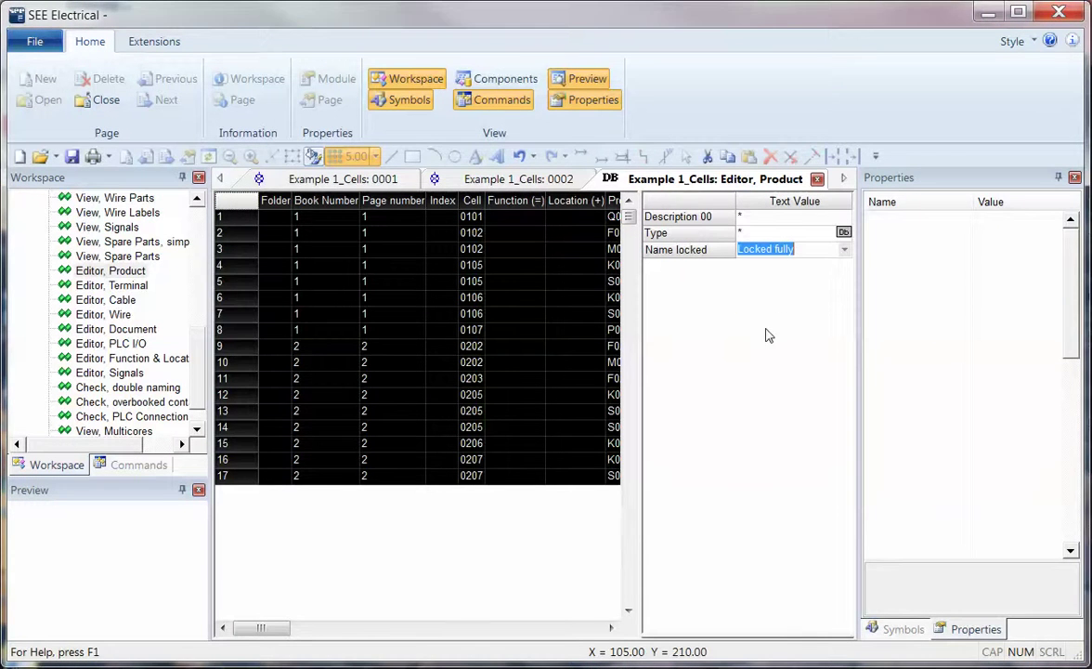
pyautogui.click(421, 313)
pyautogui.click(381, 295)
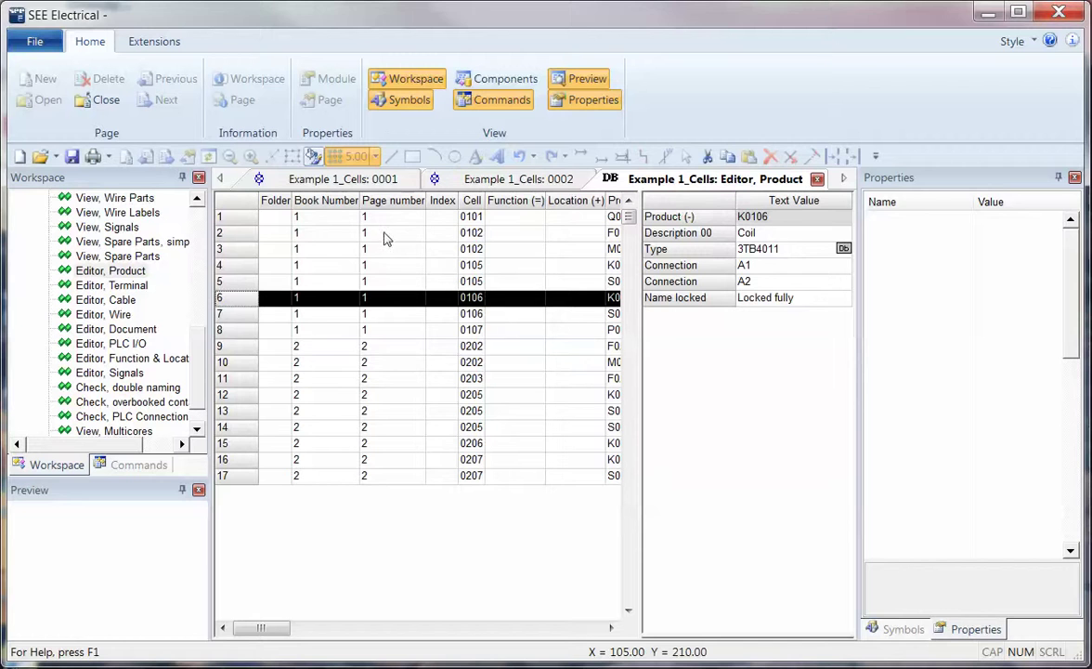
# - Filter the Product editor to components with page number 2
pyautogui.rightClick(373, 351)
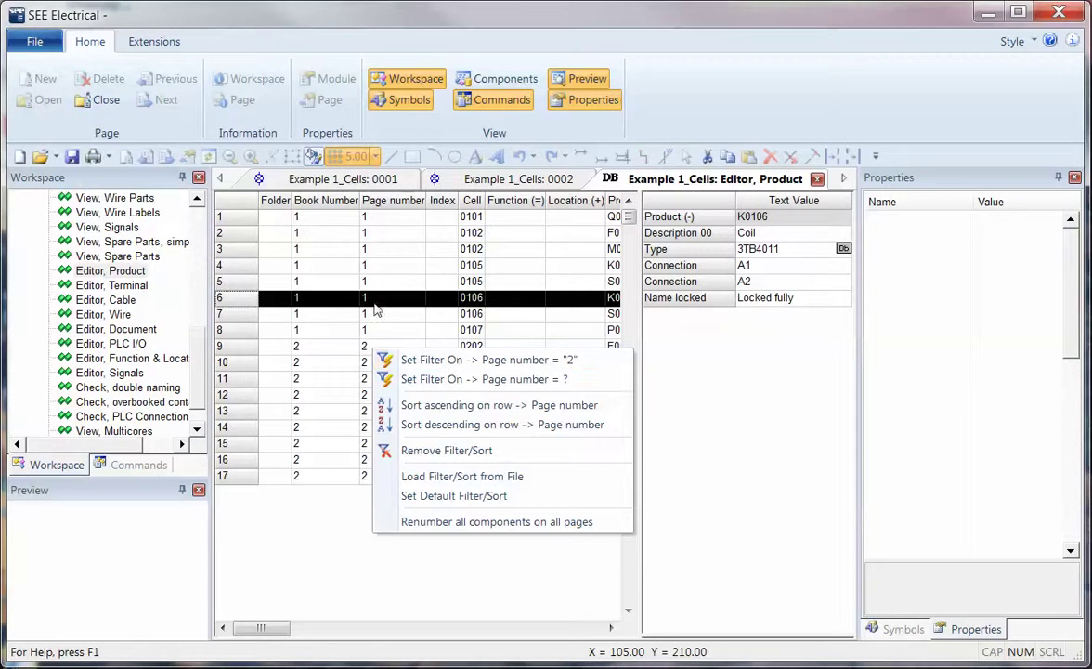
pyautogui.click(541, 362)
pyautogui.click(243, 204)
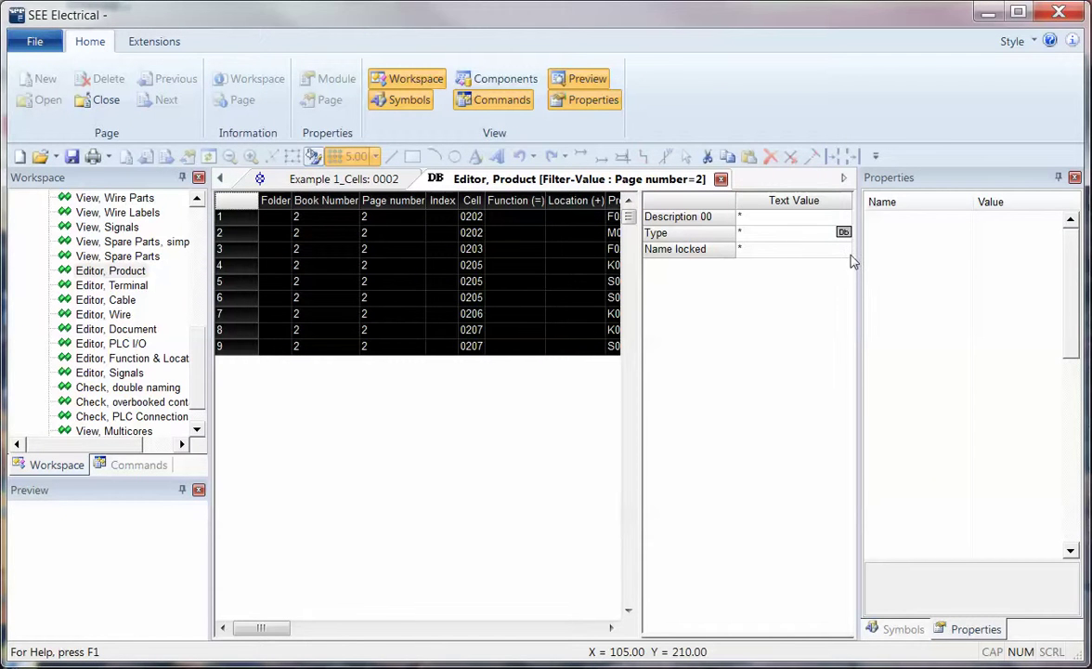
pyautogui.doubleClick(125, 287)
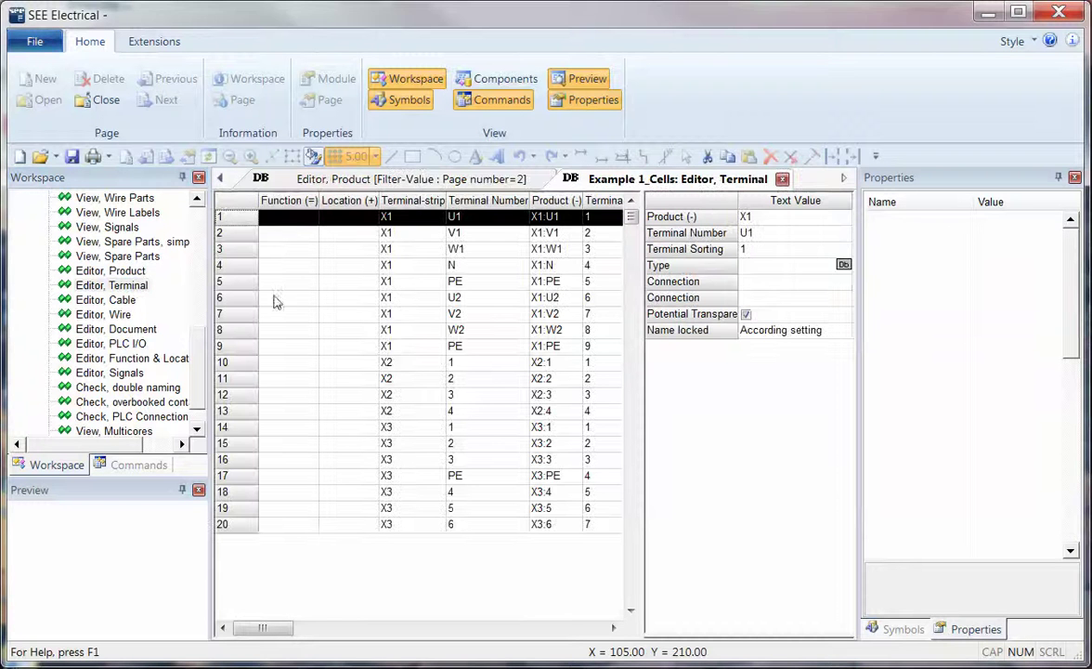
# - Filter the Terminal editor to strip X1, then remove the filter again
pyautogui.rightClick(394, 273)
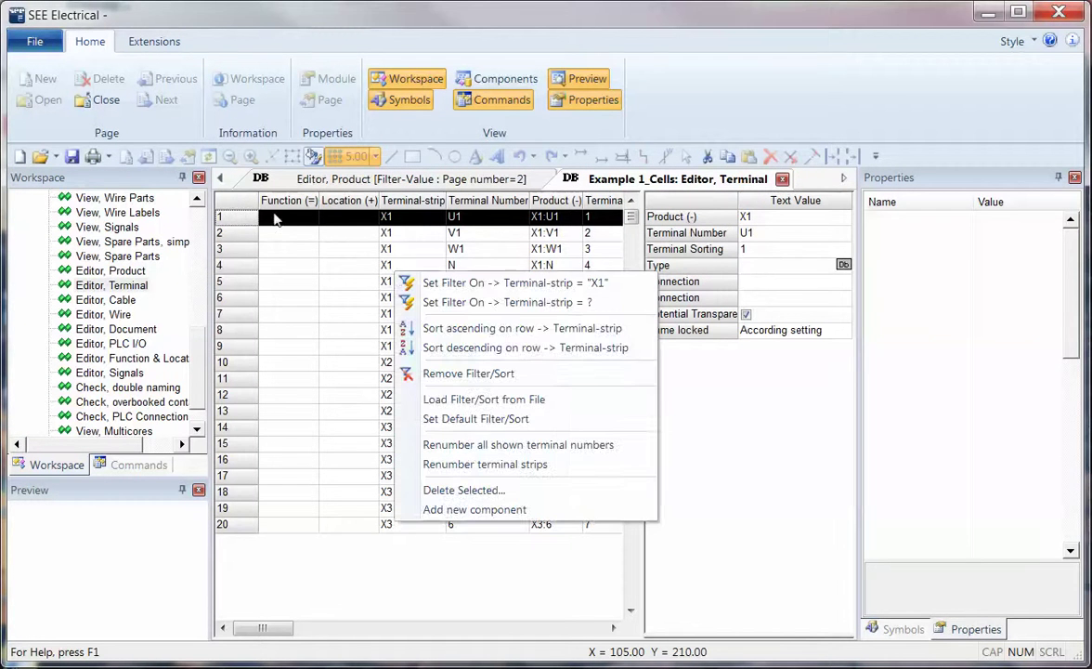
pyautogui.click(526, 285)
pyautogui.rightClick(402, 202)
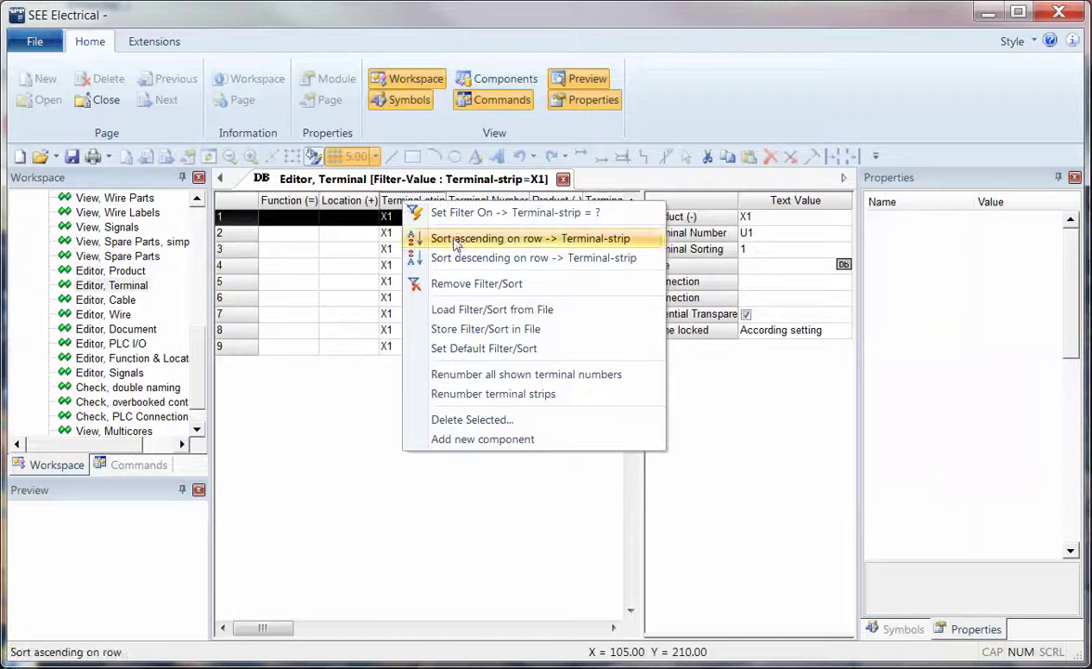
pyautogui.click(434, 283)
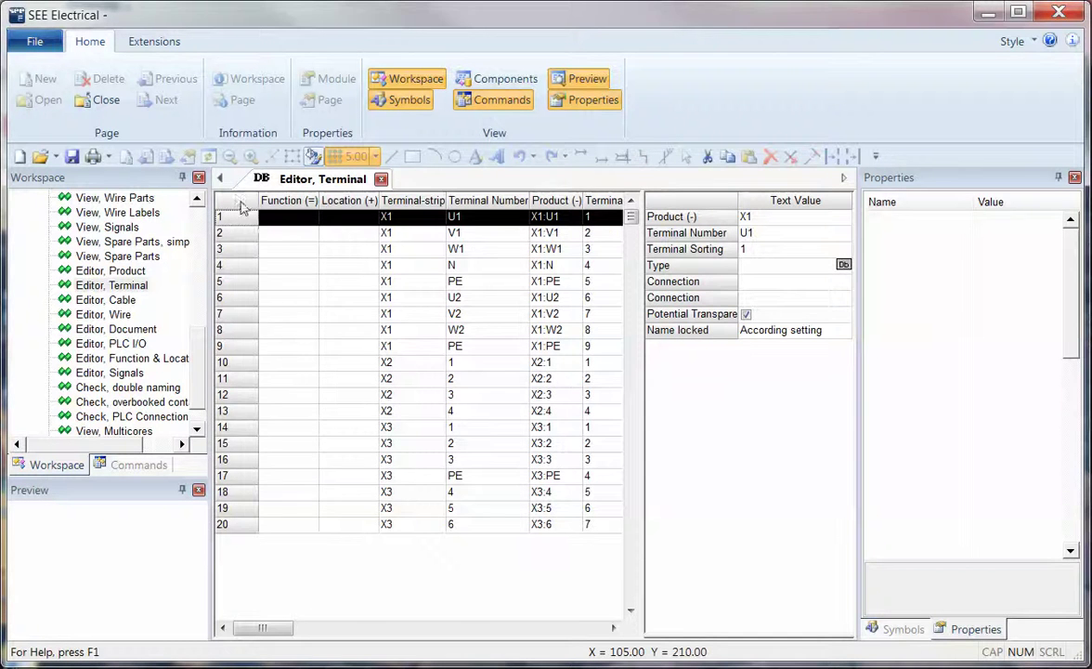
# - Set Name locked to Locked fully for all terminals and open the Cable and Wire editors
pyautogui.click(238, 202)
pyautogui.click(844, 299)
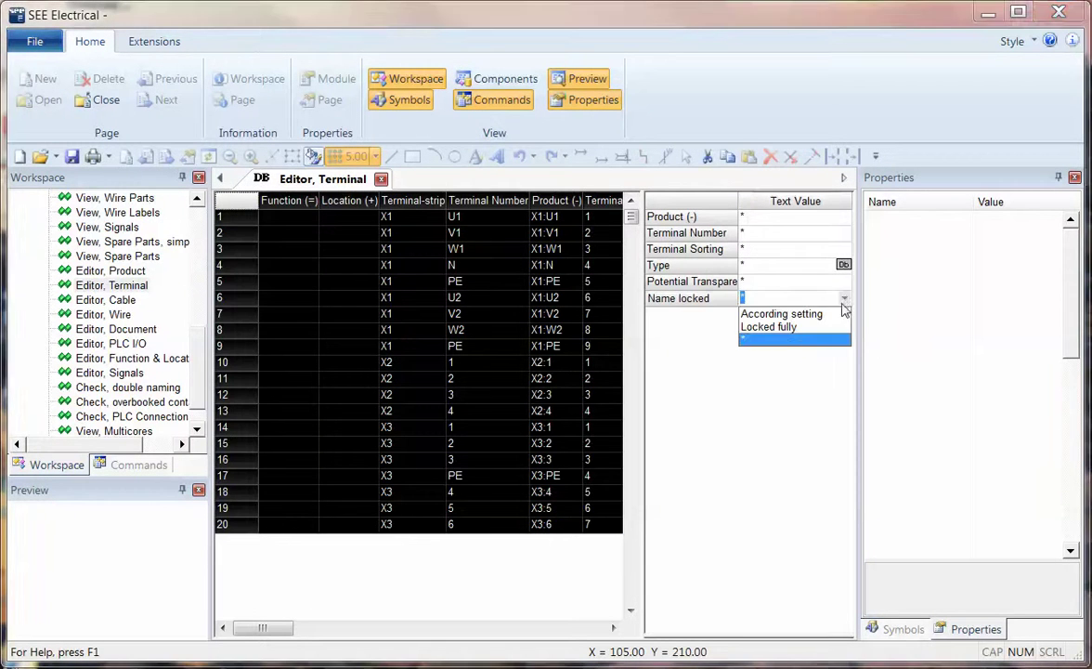
pyautogui.click(765, 328)
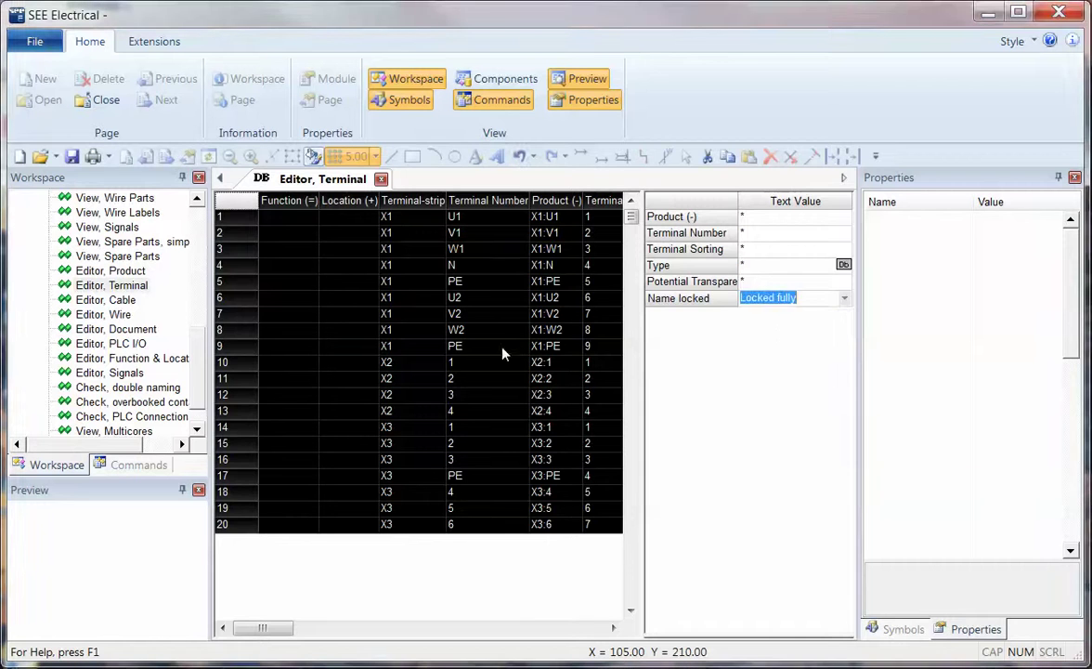
pyautogui.click(476, 350)
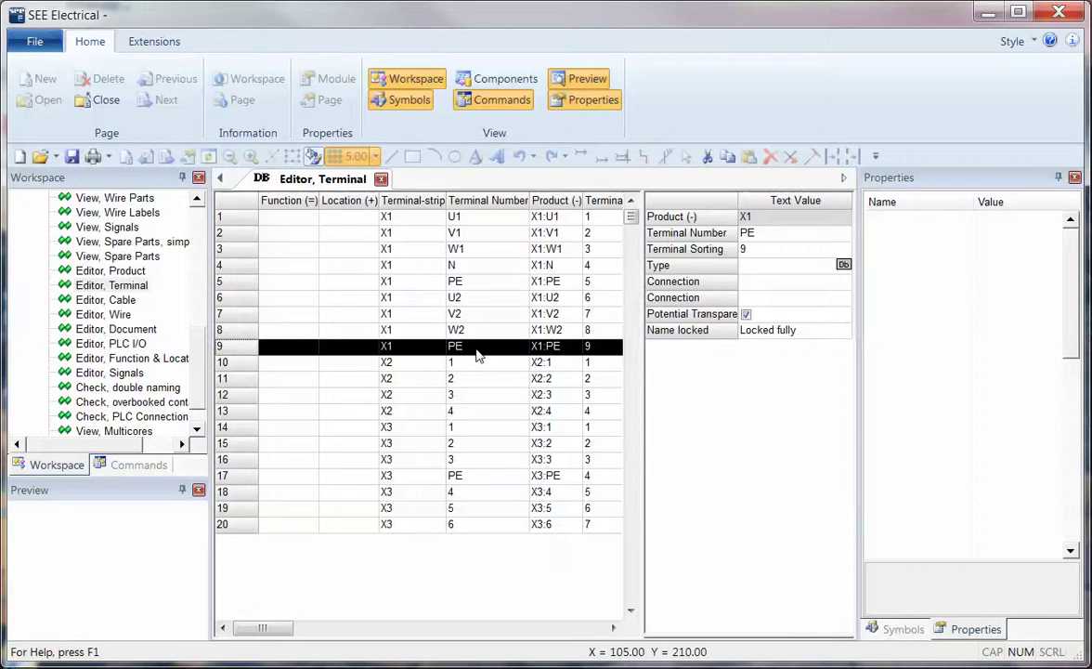
pyautogui.doubleClick(116, 300)
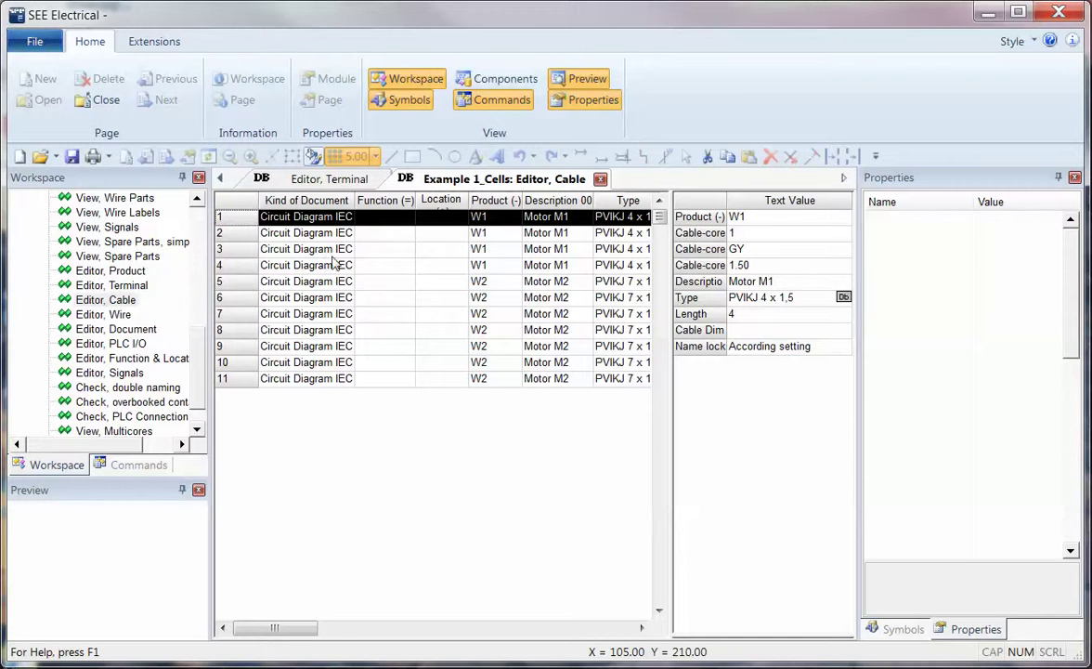
pyautogui.doubleClick(104, 314)
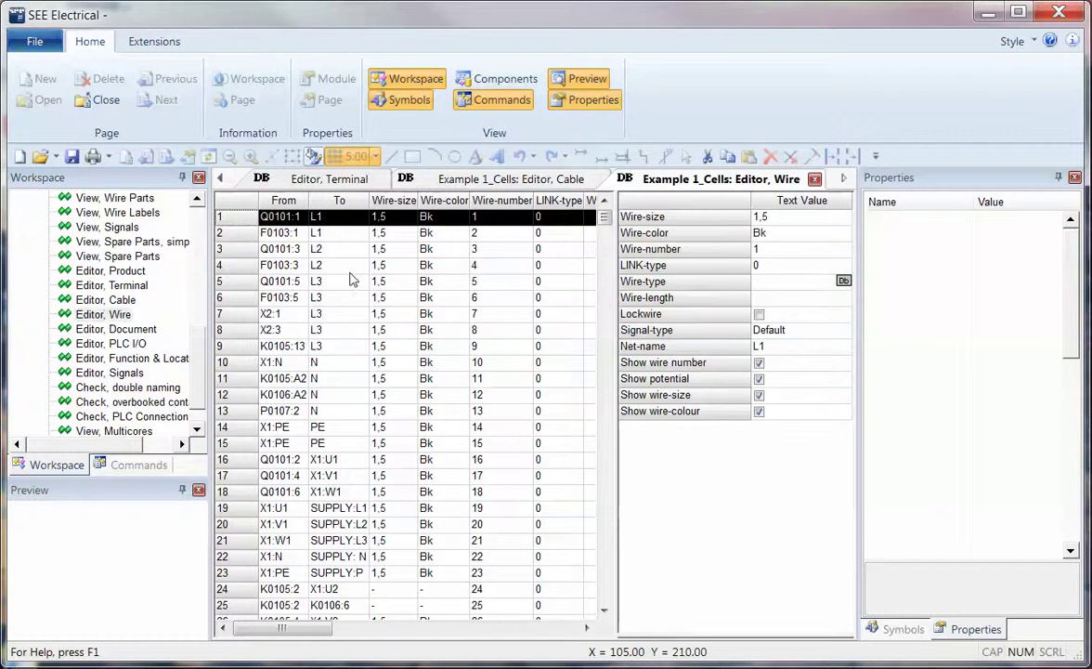
# - Select all wires, then close the Wire, Cable, Terminal and Product editors
pyautogui.click(237, 202)
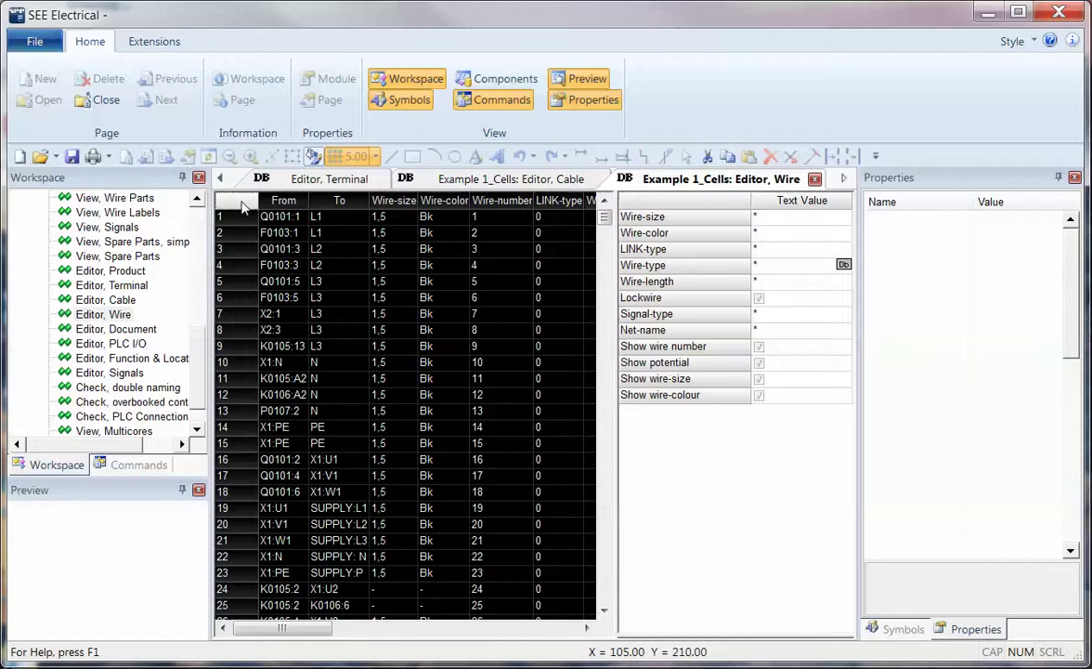
pyautogui.click(784, 299)
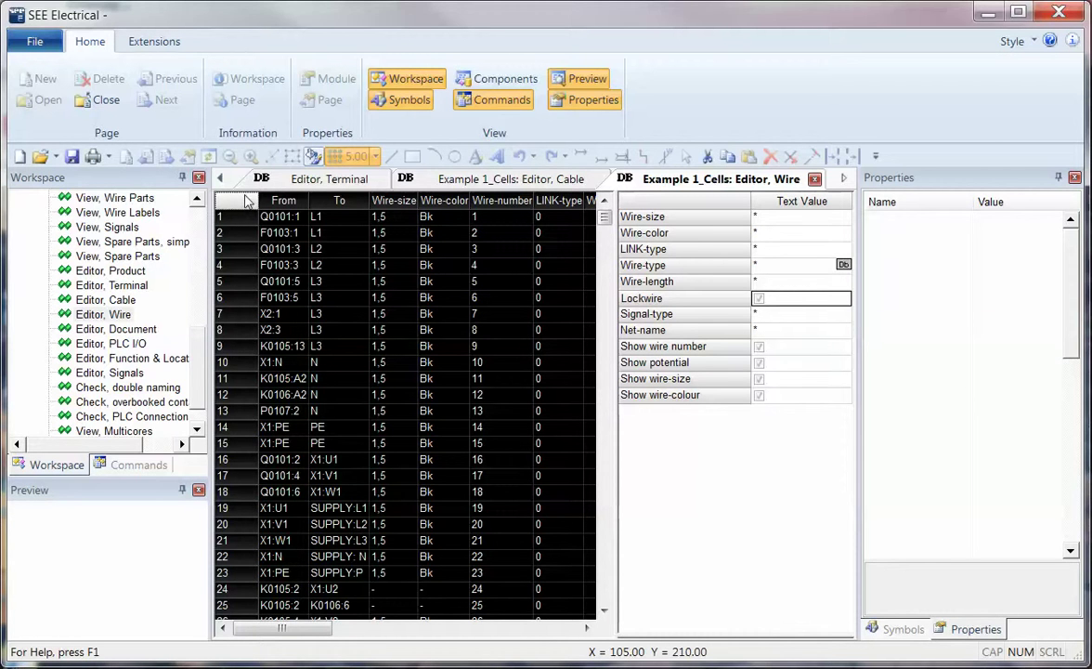
pyautogui.click(815, 179)
pyautogui.click(558, 179)
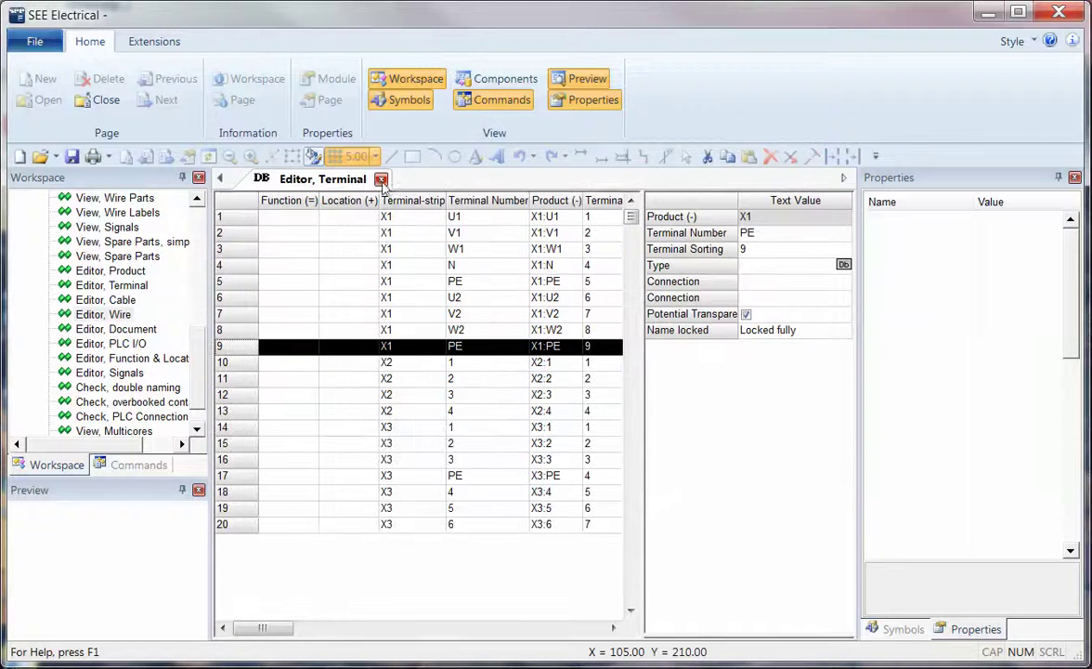
pyautogui.click(381, 180)
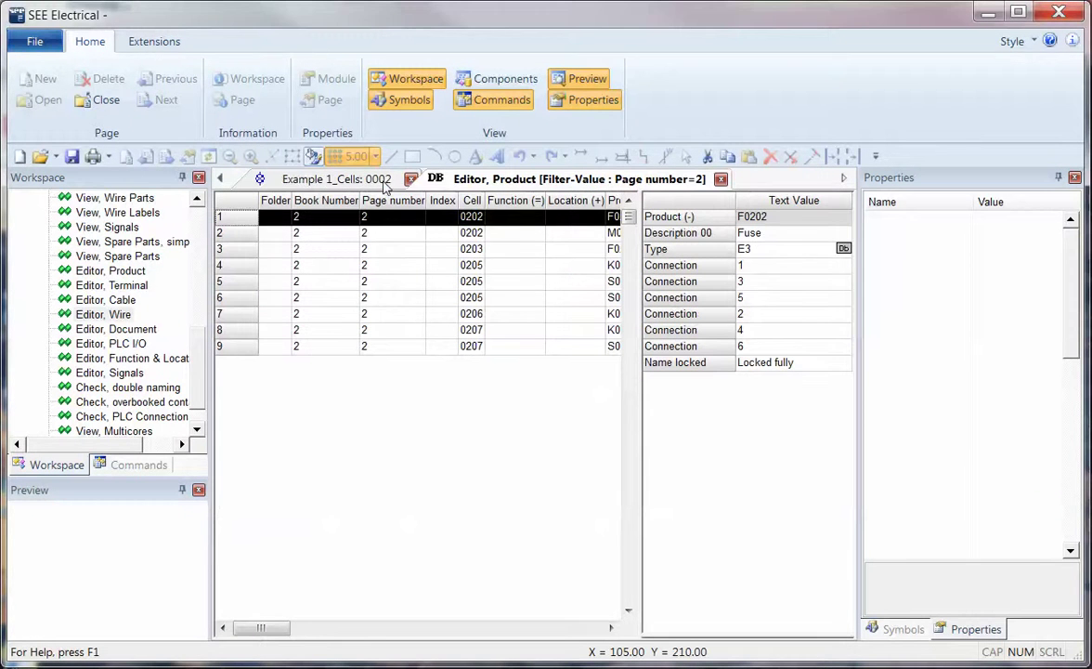
pyautogui.click(721, 179)
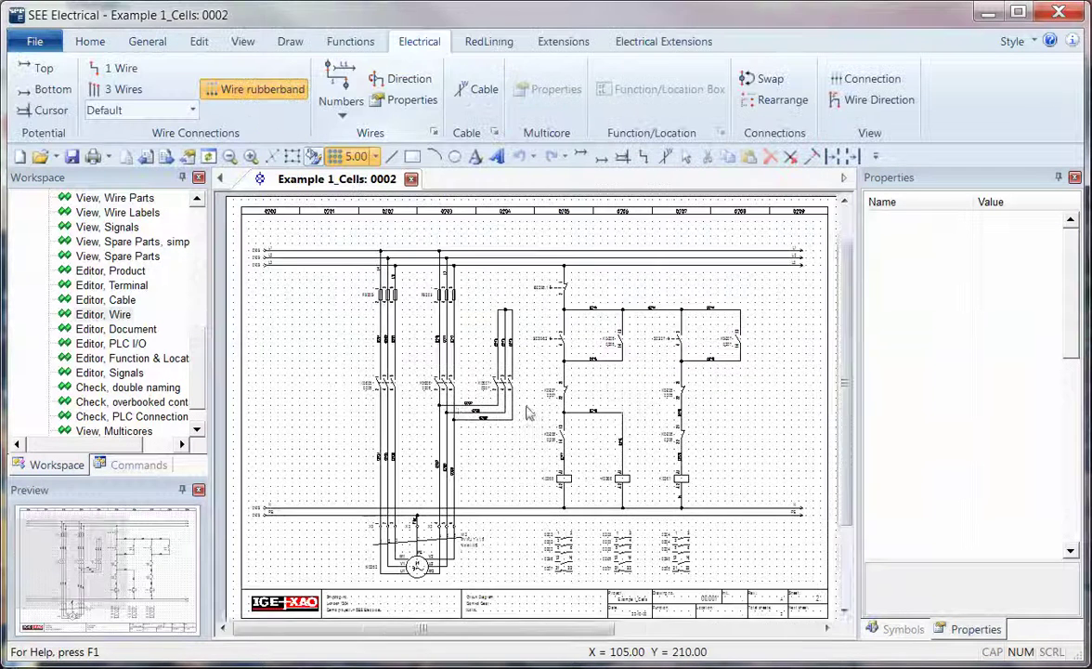
# - Turn on Workspace Locked in the Example 1_Cells workspace information and confirm saving
pyautogui.scroll(3, 511, 406)
pyautogui.scroll(10, 197, 225)
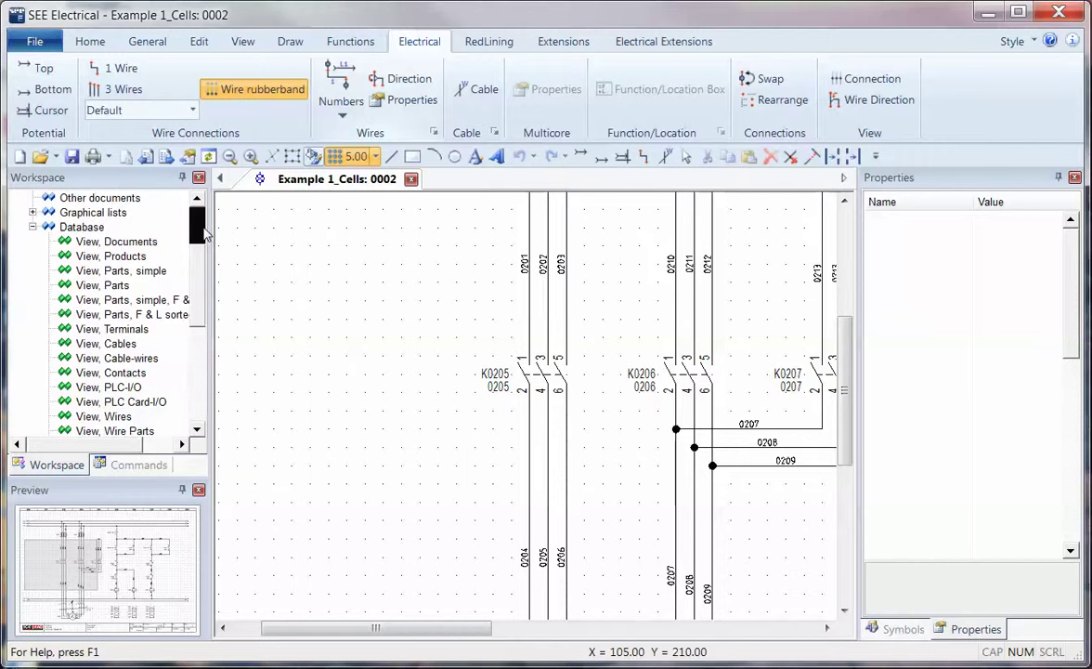
pyautogui.rightClick(139, 199)
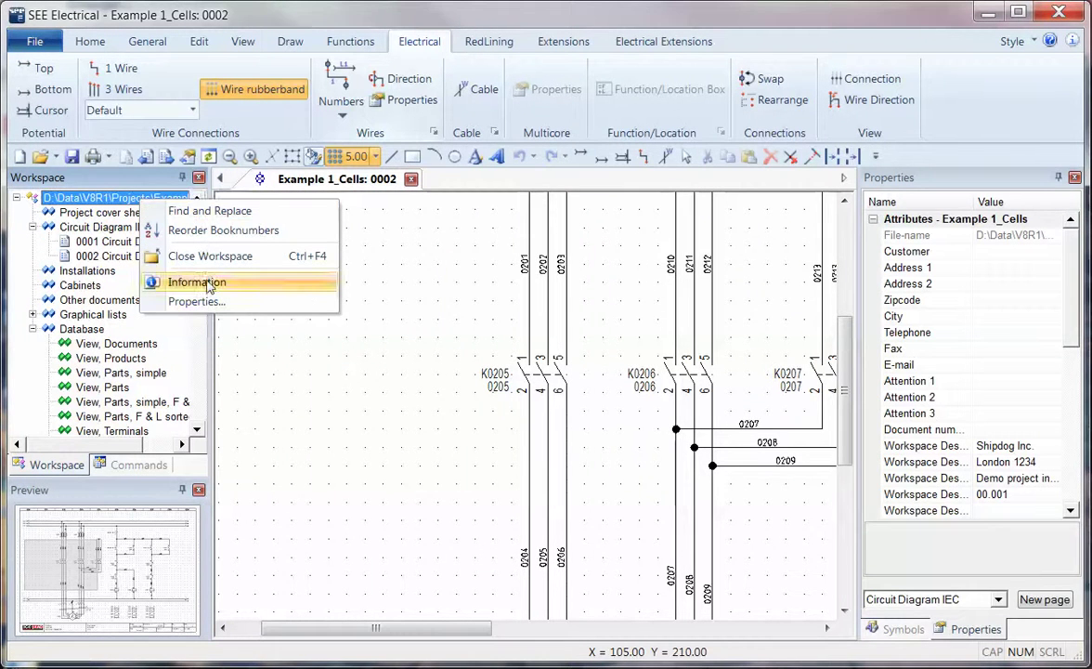
pyautogui.click(208, 284)
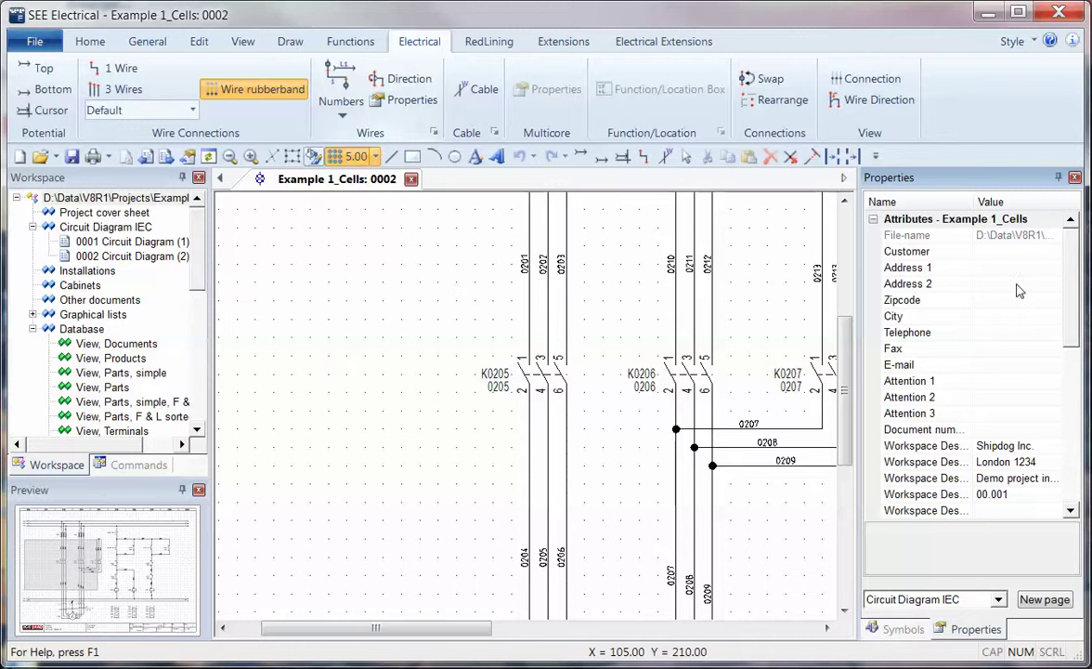
pyautogui.moveTo(1077, 261); pyautogui.dragTo(1077, 426)
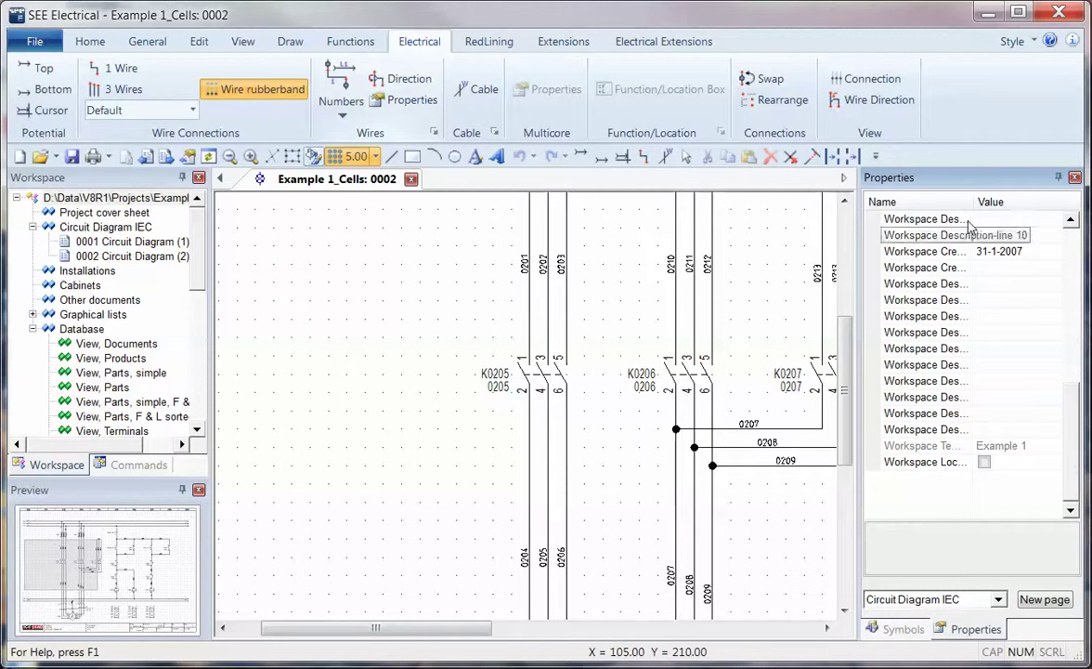
pyautogui.moveTo(969, 201); pyautogui.dragTo(1008, 205)
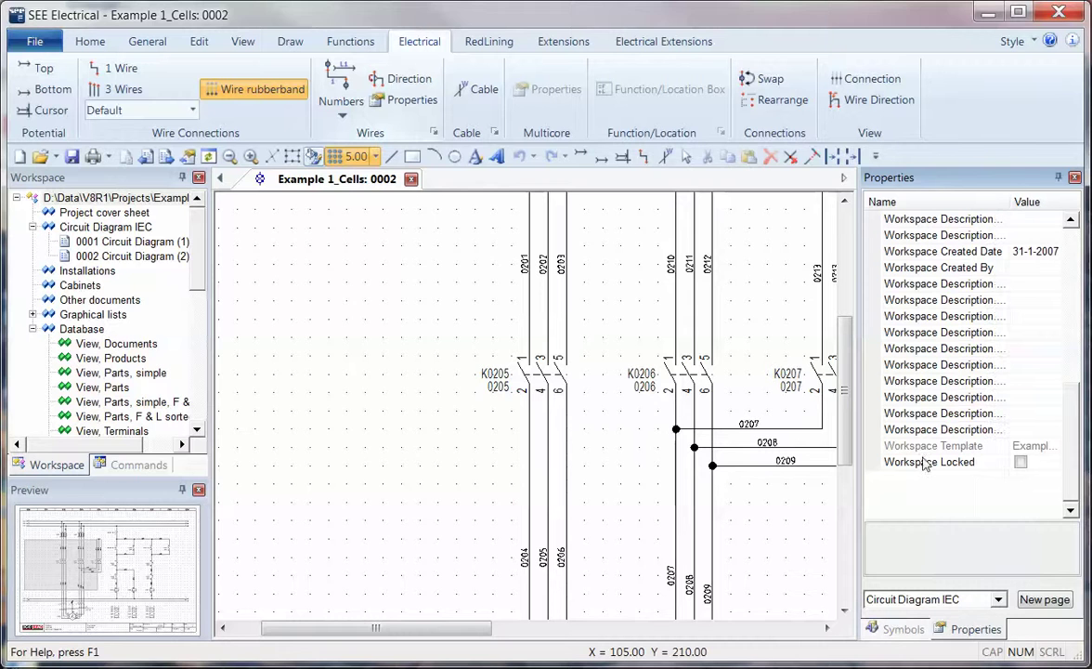
pyautogui.click(1021, 464)
pyautogui.click(1021, 463)
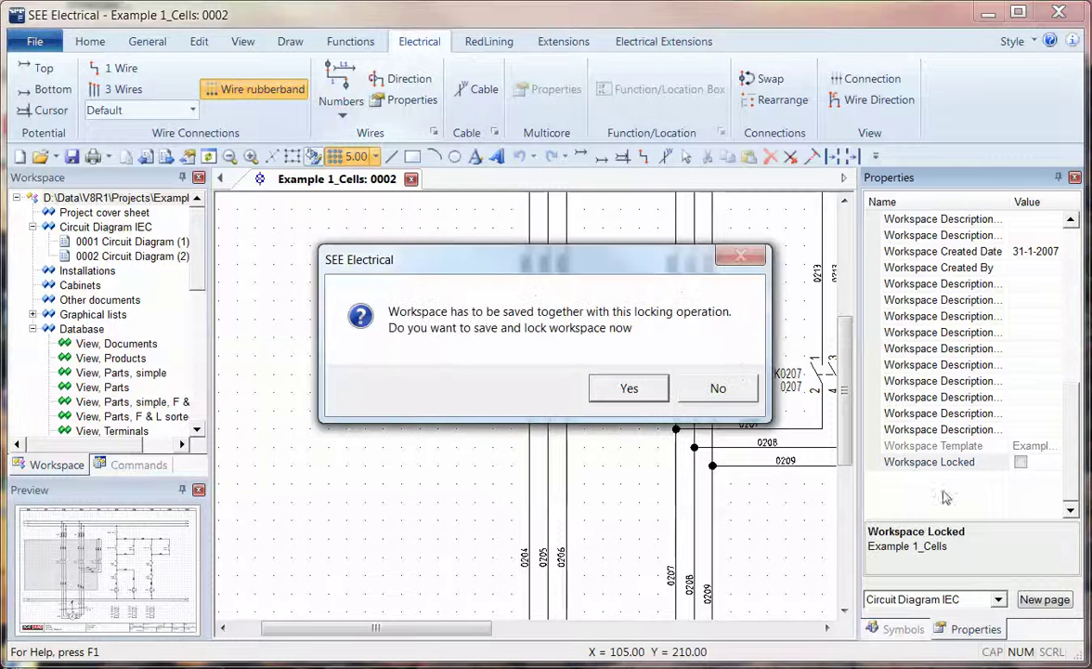
pyautogui.click(635, 391)
# - Move contactor K0205 further left on the page
pyautogui.click(373, 332)
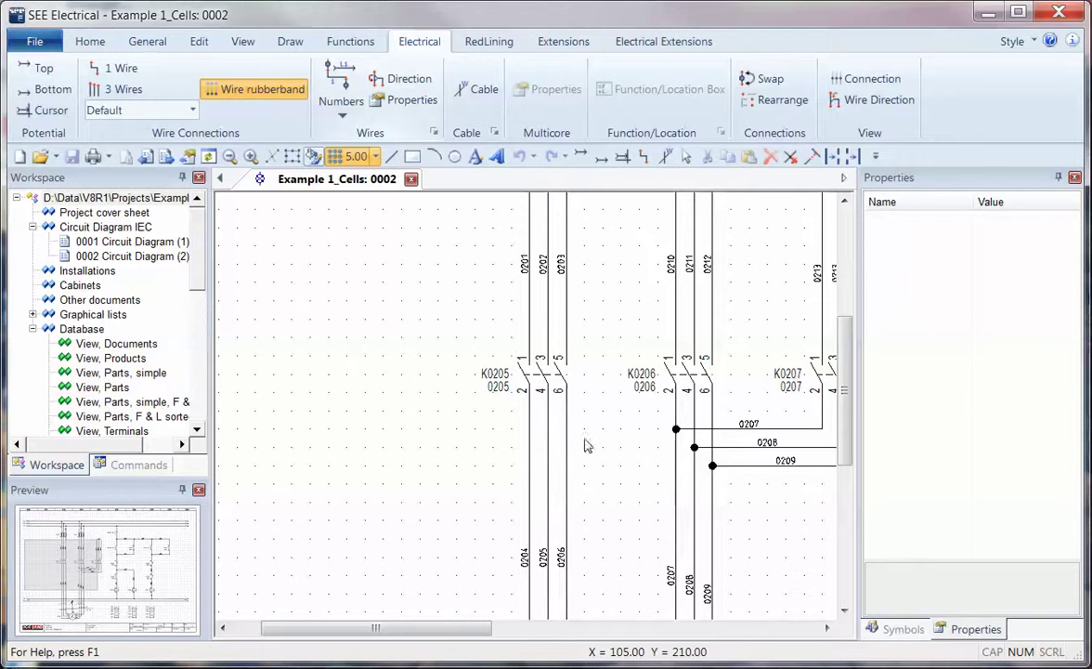
pyautogui.moveTo(586, 437); pyautogui.dragTo(485, 303)
pyautogui.moveTo(534, 376); pyautogui.dragTo(358, 376)
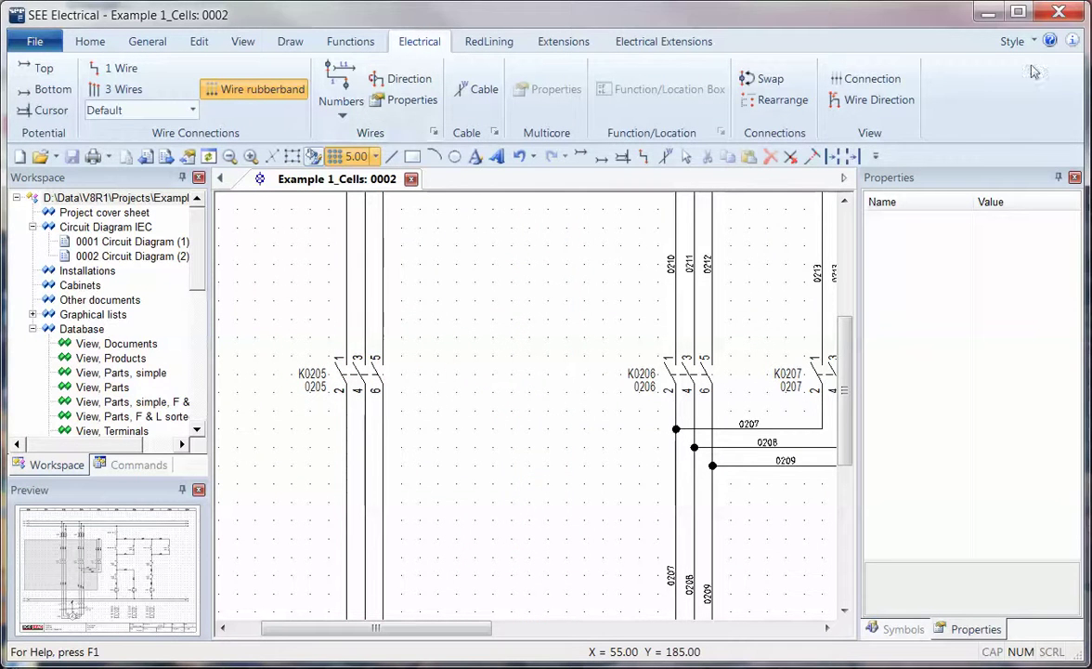
# - Close the workspace, choose to save, and dismiss the locked-workspace error
pyautogui.click(153, 198)
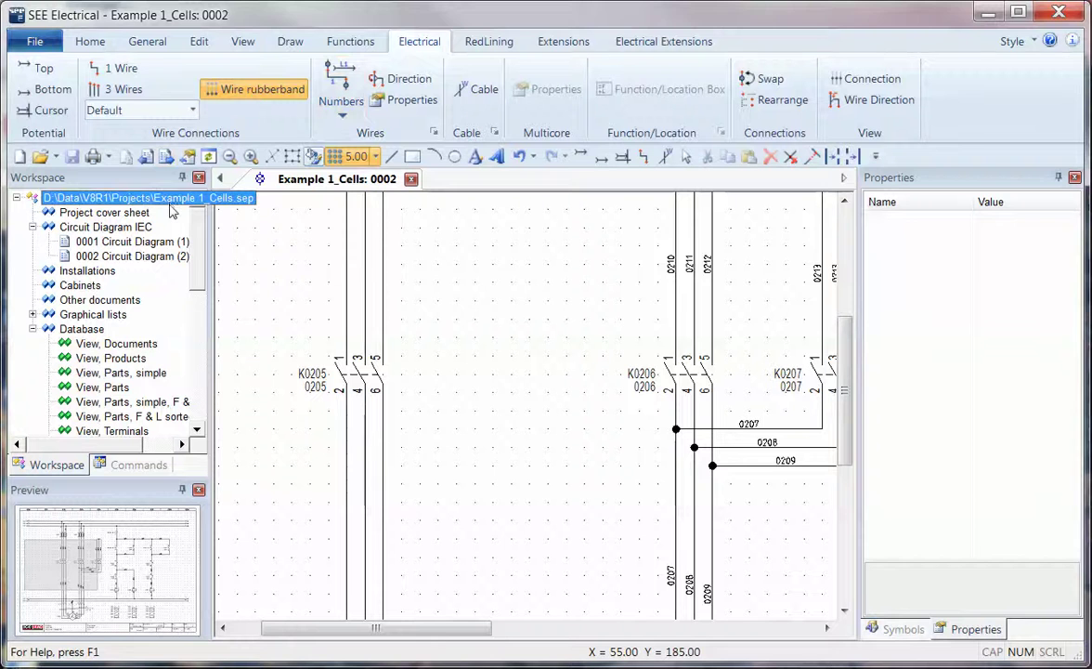
pyautogui.rightClick(170, 210)
pyautogui.click(237, 259)
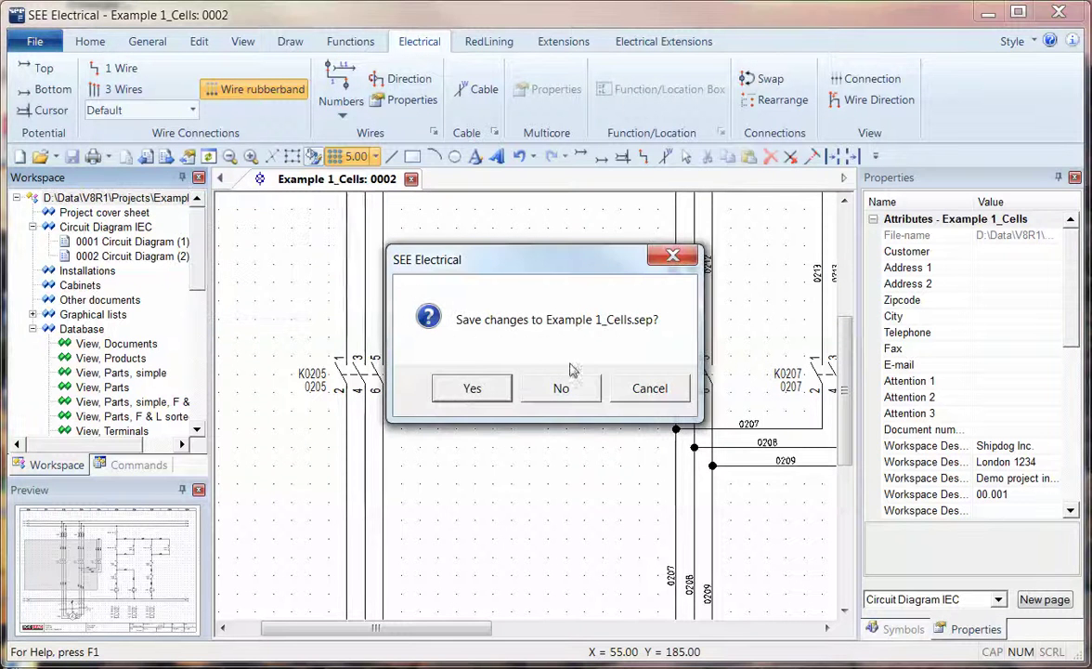
pyautogui.click(459, 392)
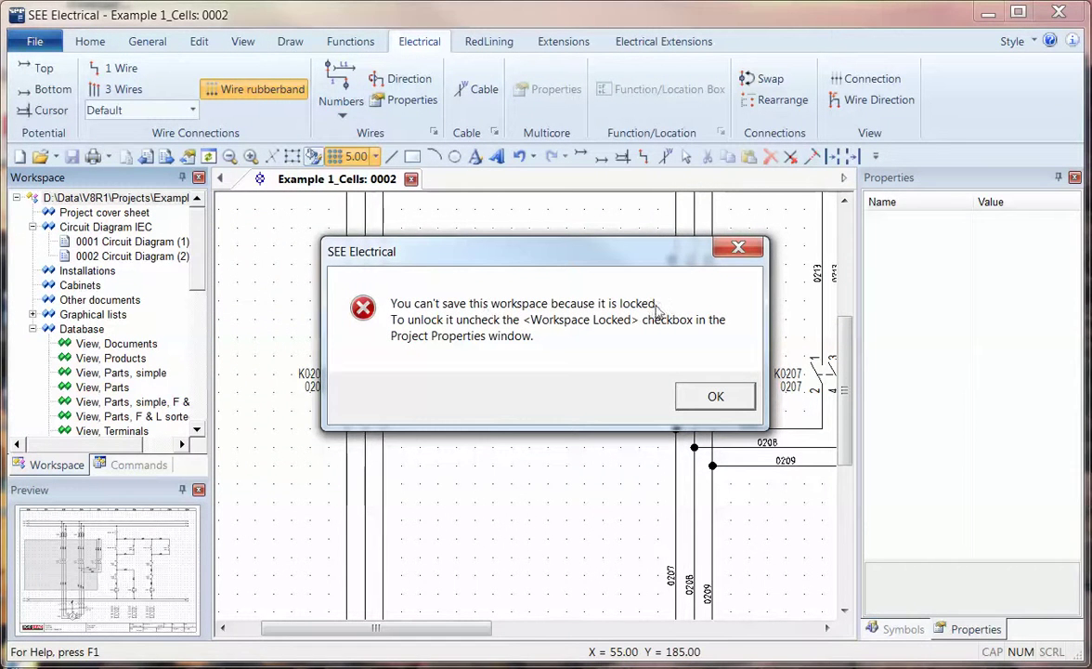
pyautogui.click(699, 401)
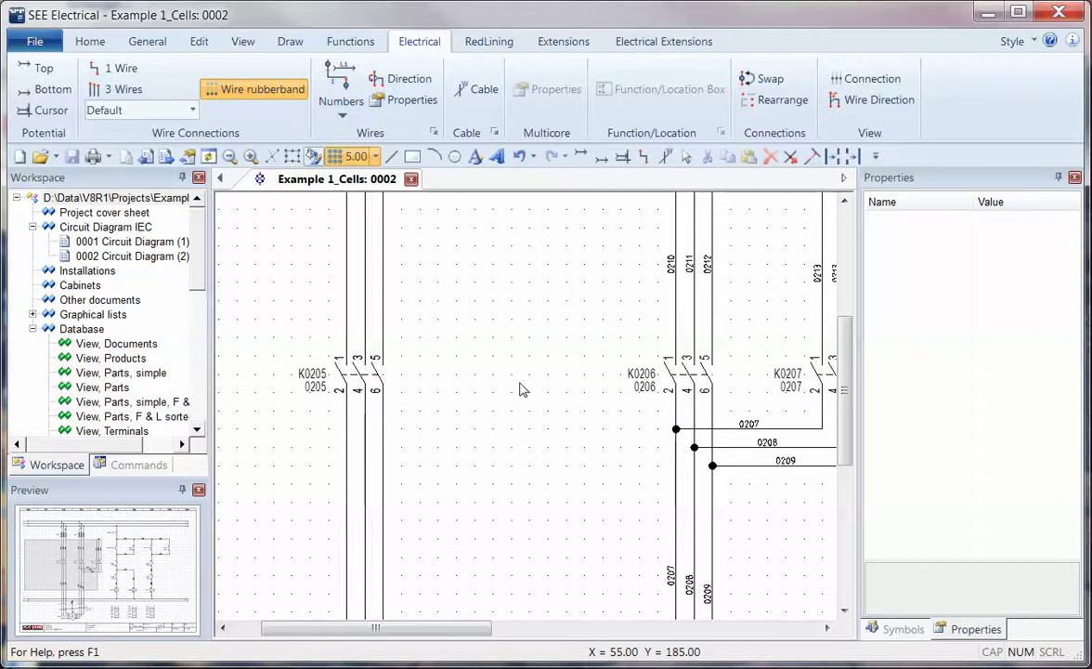
pyautogui.click(97, 198)
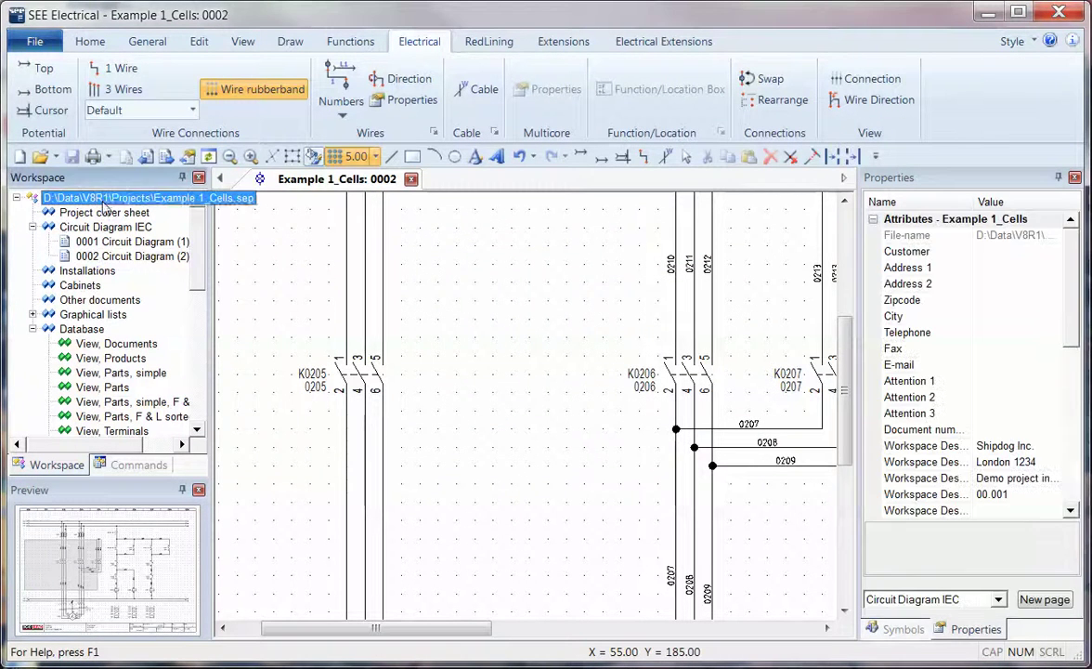
pyautogui.rightClick(105, 204)
pyautogui.click(156, 284)
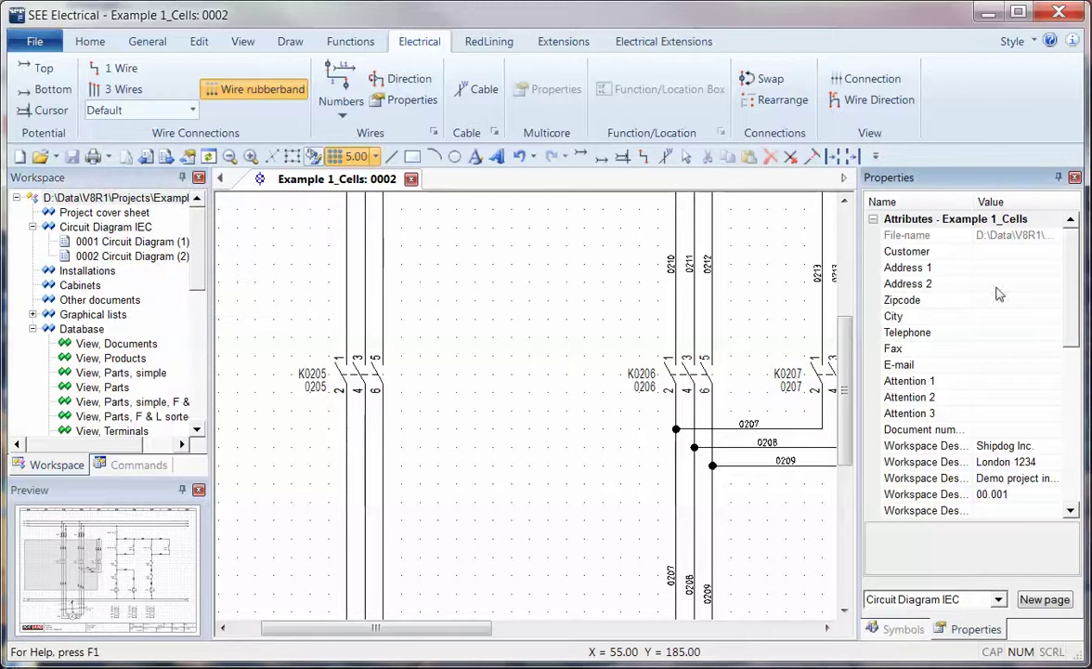
pyautogui.scroll(-5, 994, 278)
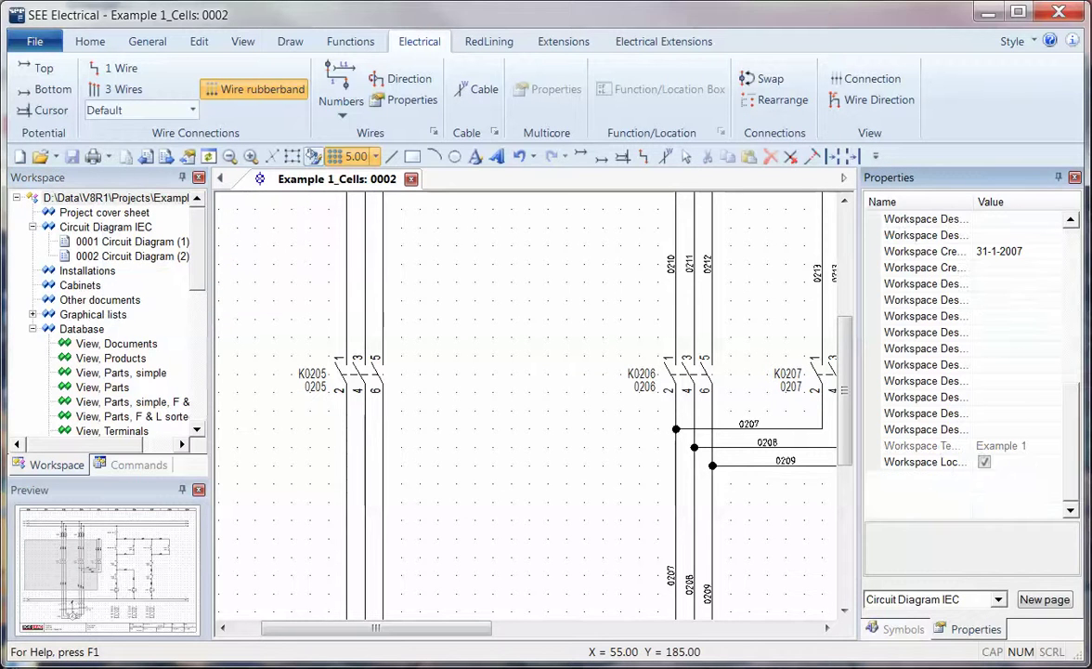
pyautogui.click(557, 400)
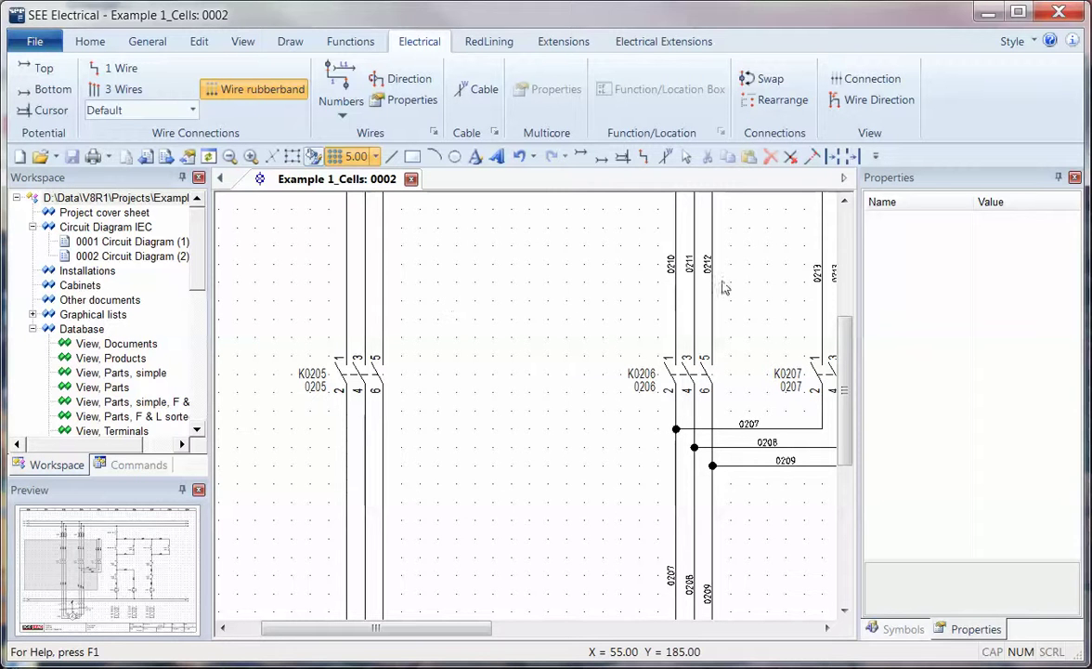
pyautogui.scroll(-5, 529, 410)
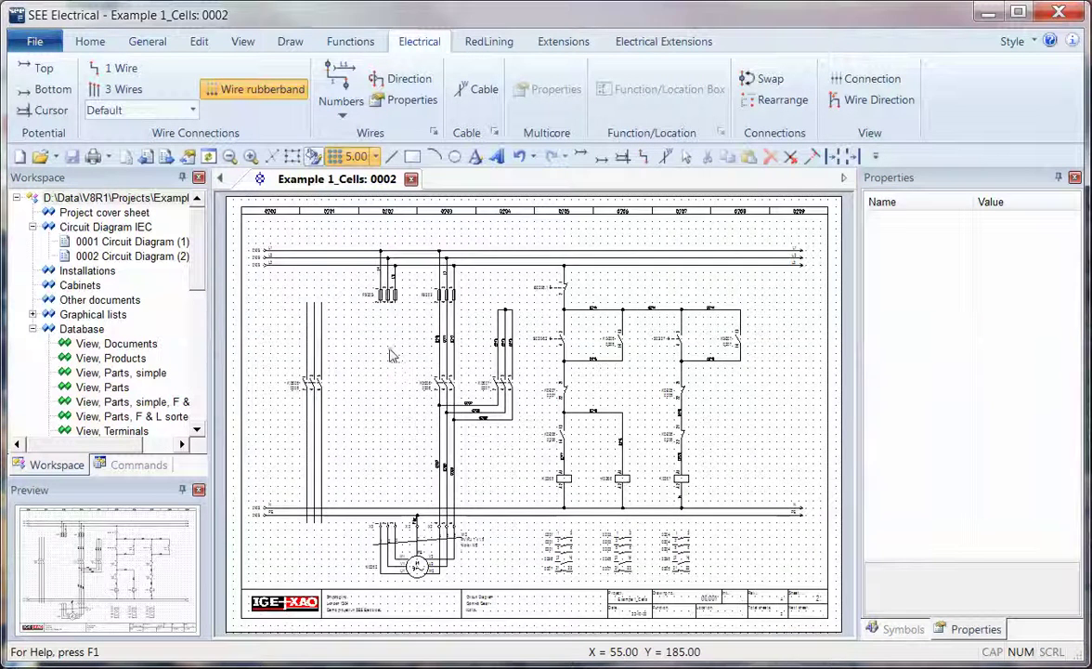
pyautogui.scroll(2, 392, 354)
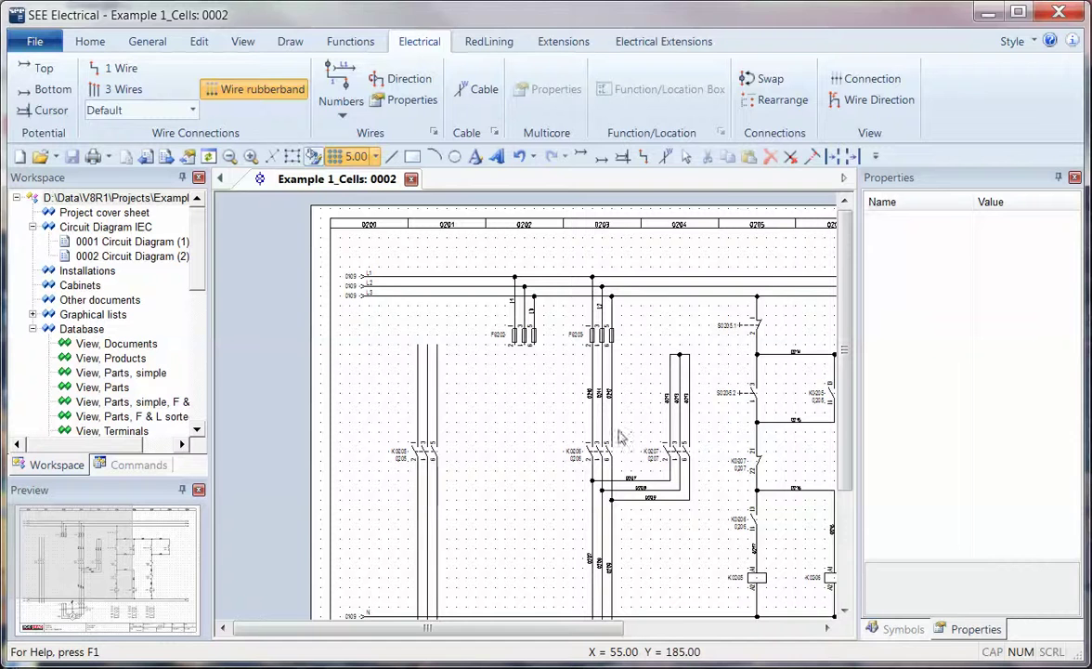